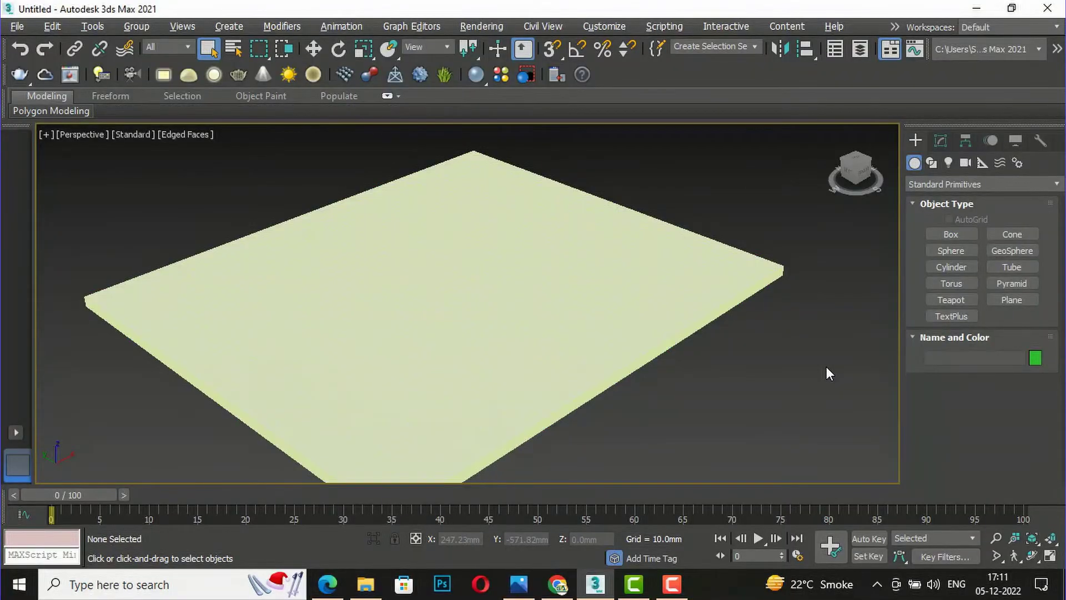
Step: Select the subdivided box slab Box001 in the Perspective viewport
left_click(671, 344)
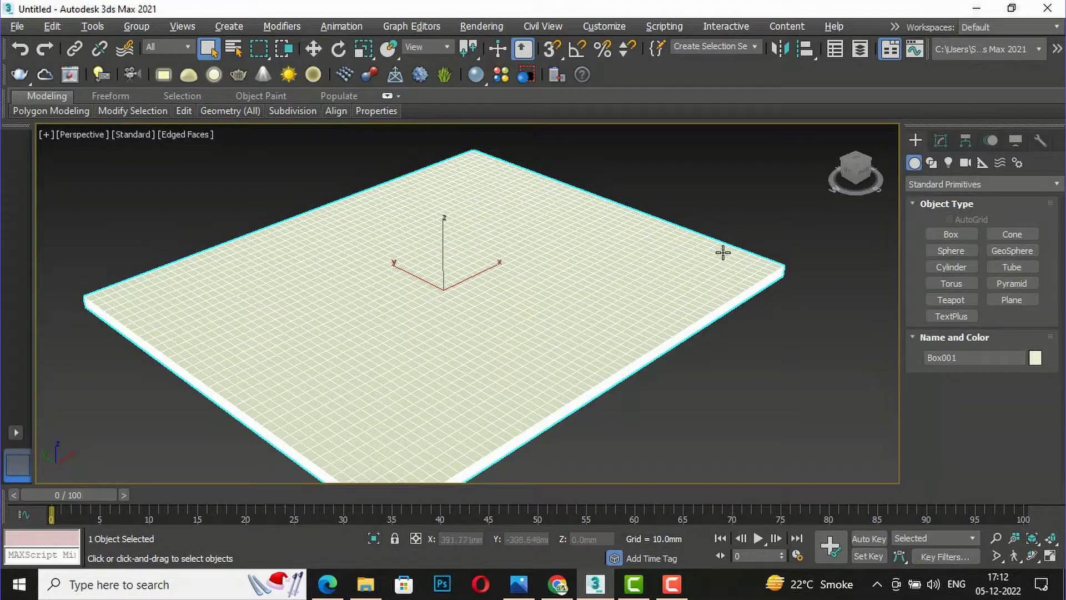
Step: Convert Box001 to an Editable Poly from the right-click quad menu's Convert To submenu
right_click(526, 365)
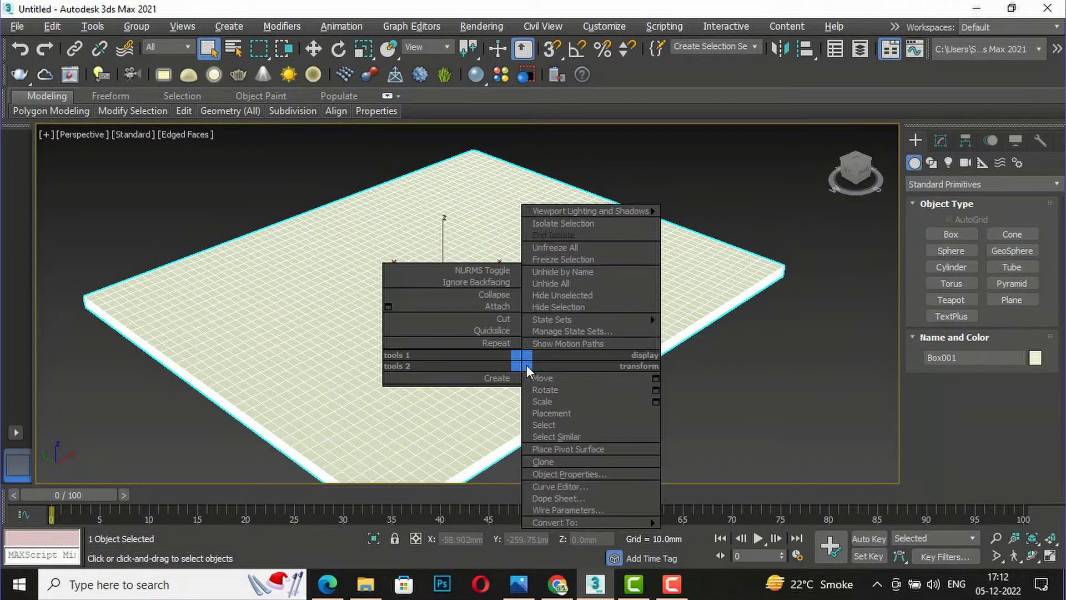
mouse_move(557, 533)
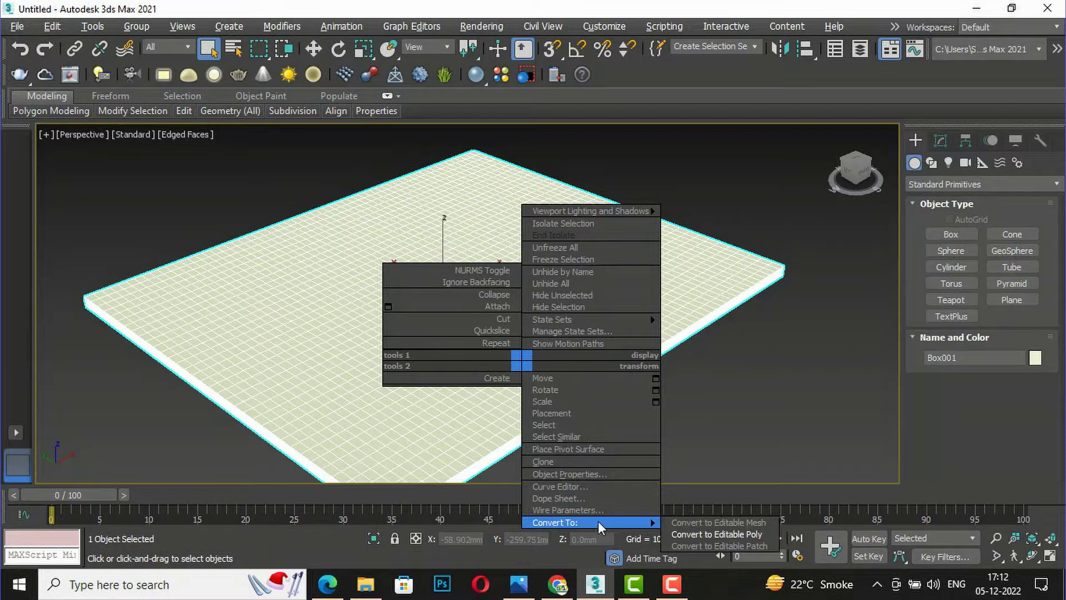
left_click(692, 534)
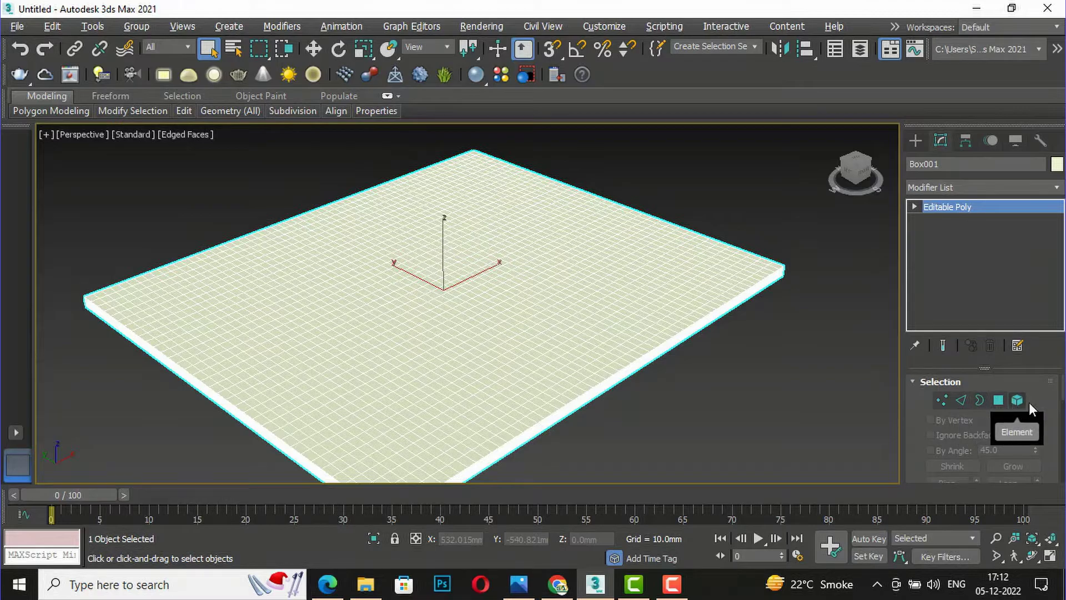
scroll(982, 433, "down", 5)
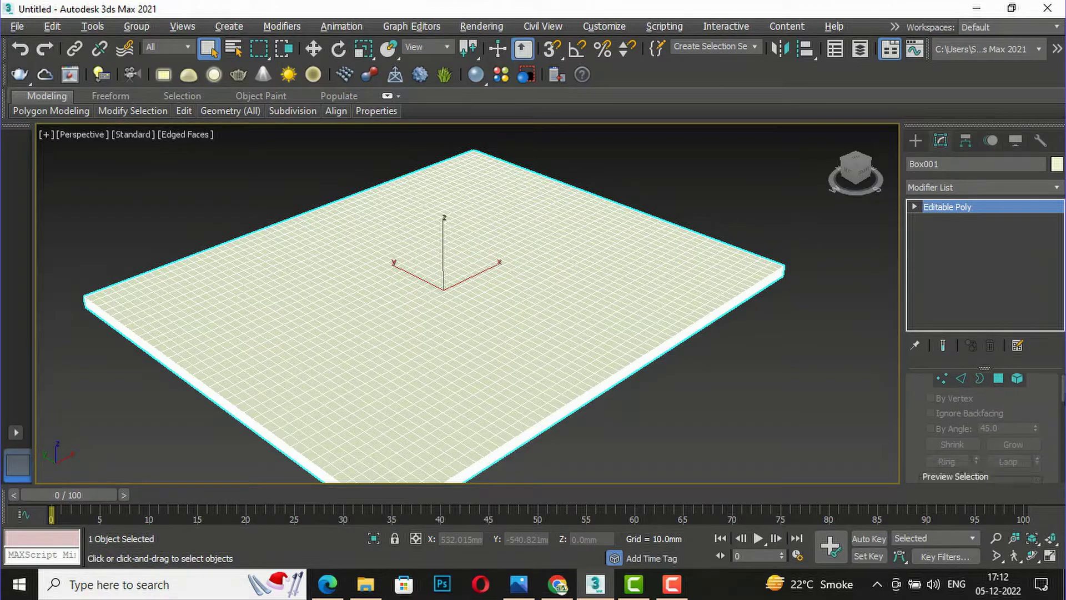
scroll(1063, 421, "down", 3)
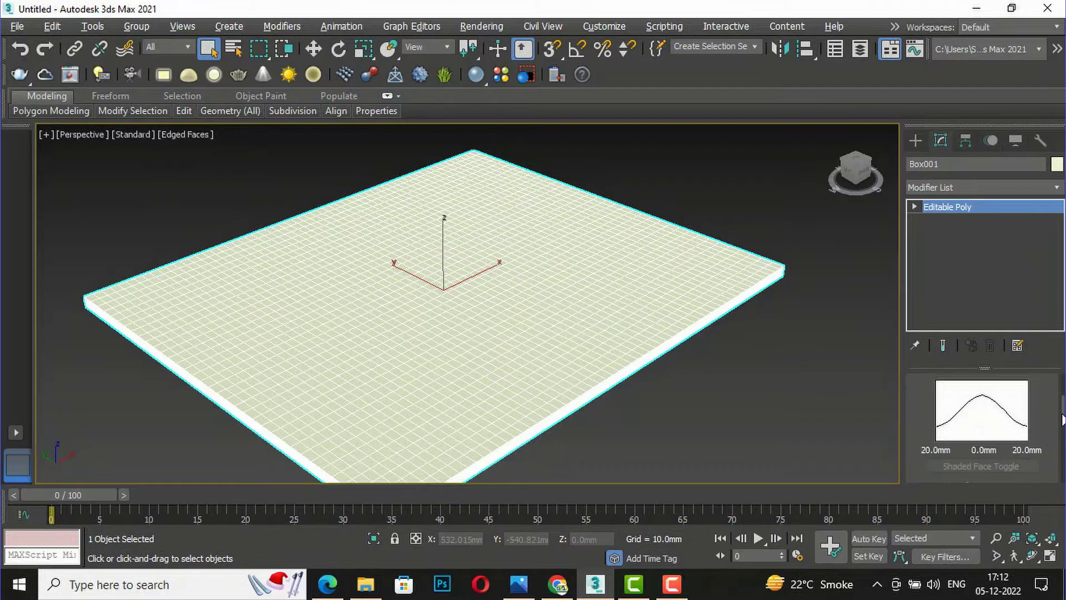
scroll(1034, 431, "up", 1)
scroll(1032, 432, "up", 3)
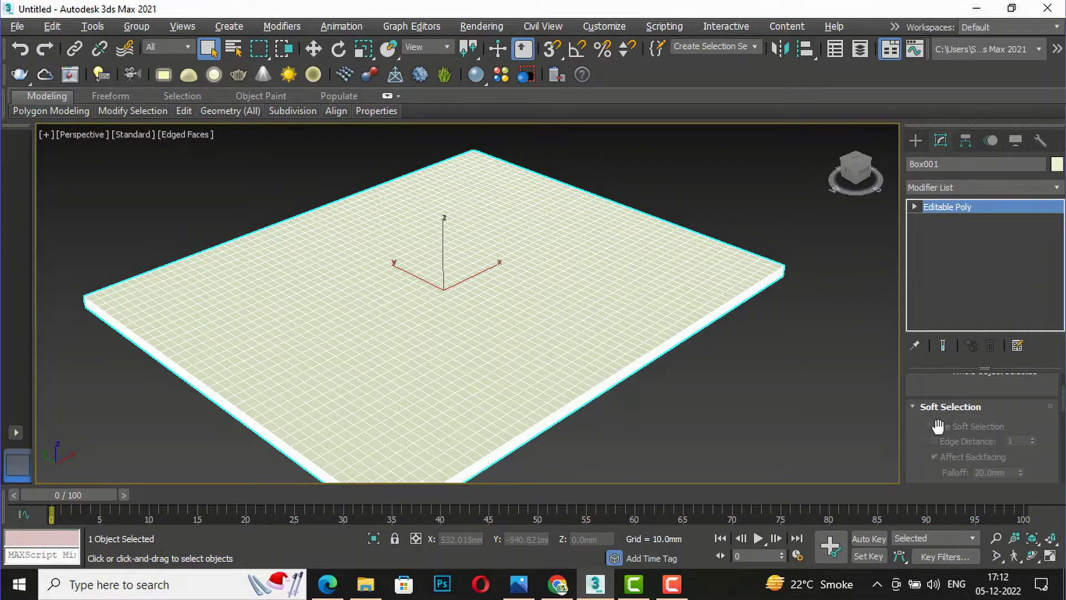
scroll(980, 429, "down", 1)
scroll(981, 428, "down", 5)
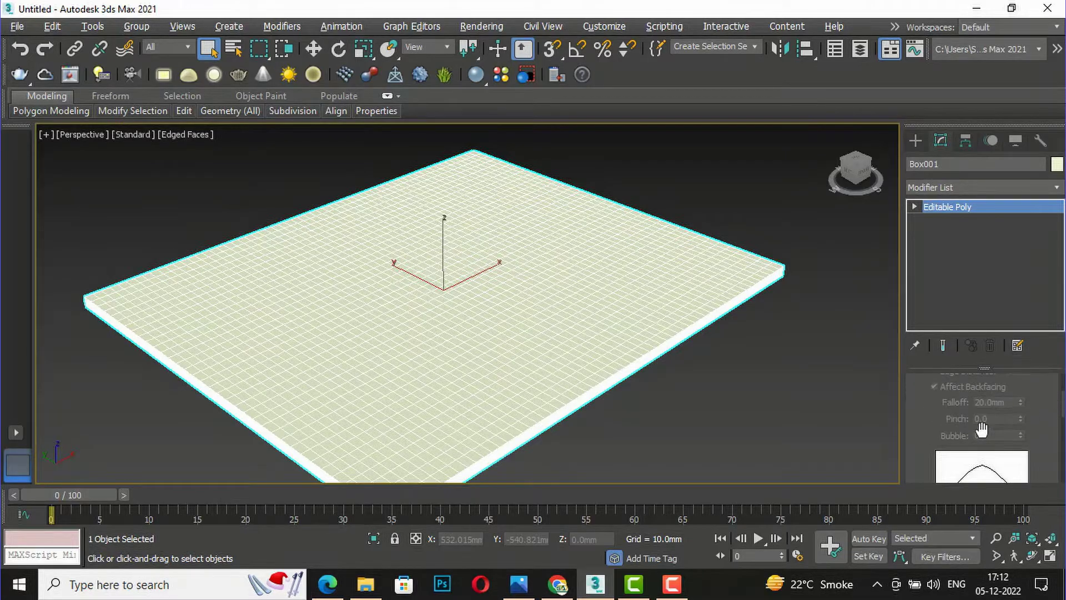
scroll(981, 426, "up", 3)
scroll(981, 426, "up", 6)
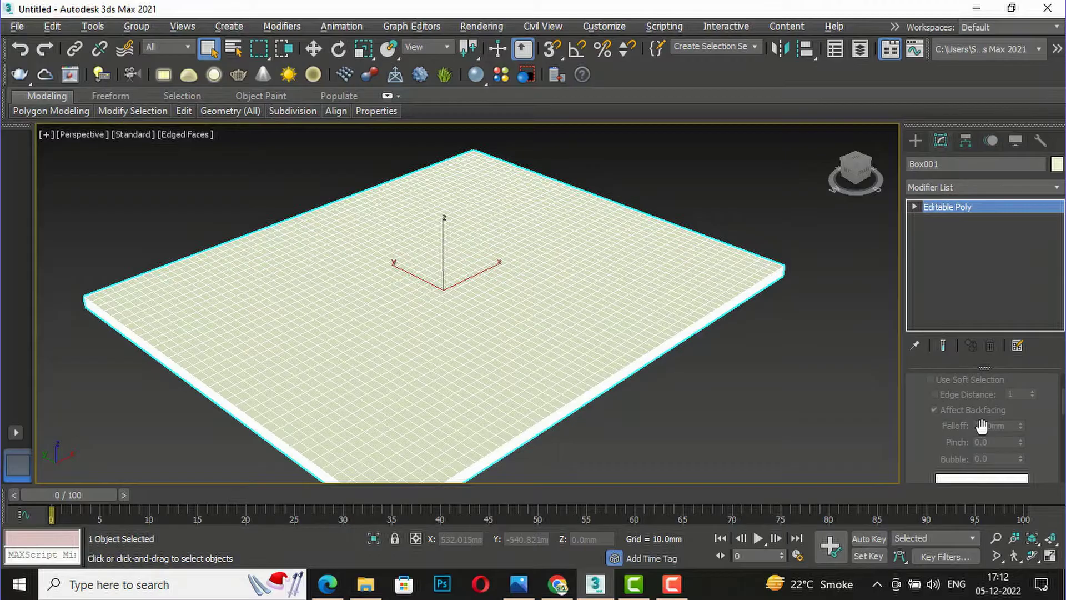
scroll(981, 426, "up", 1)
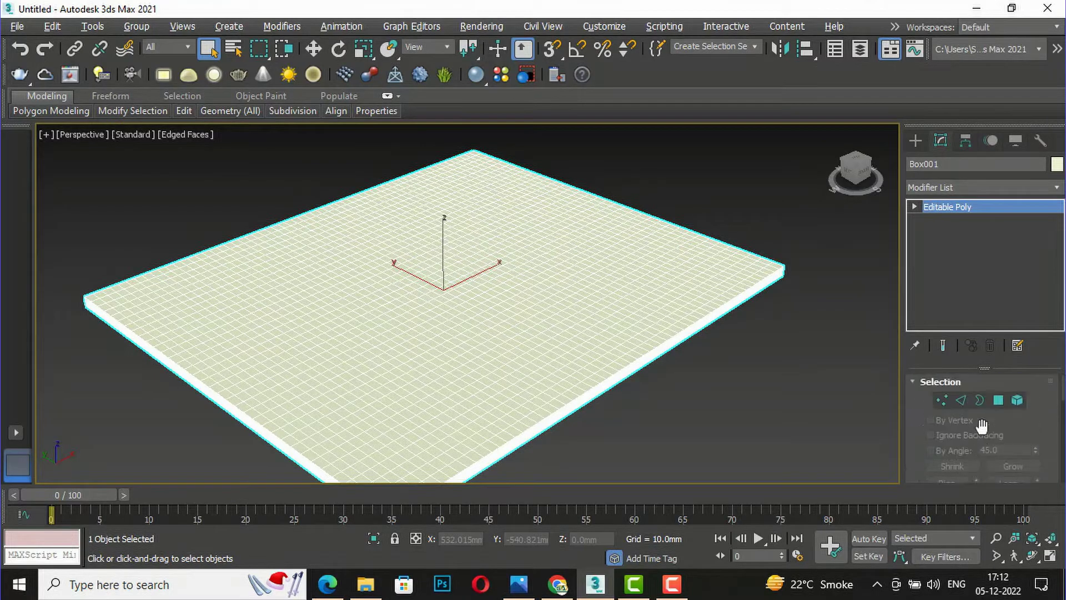
Step: Step through Vertex, Edge and Polygon sub-object levels, ending at Polygon level
left_click(941, 399)
scroll(989, 430, "down", 2)
scroll(989, 430, "down", 4)
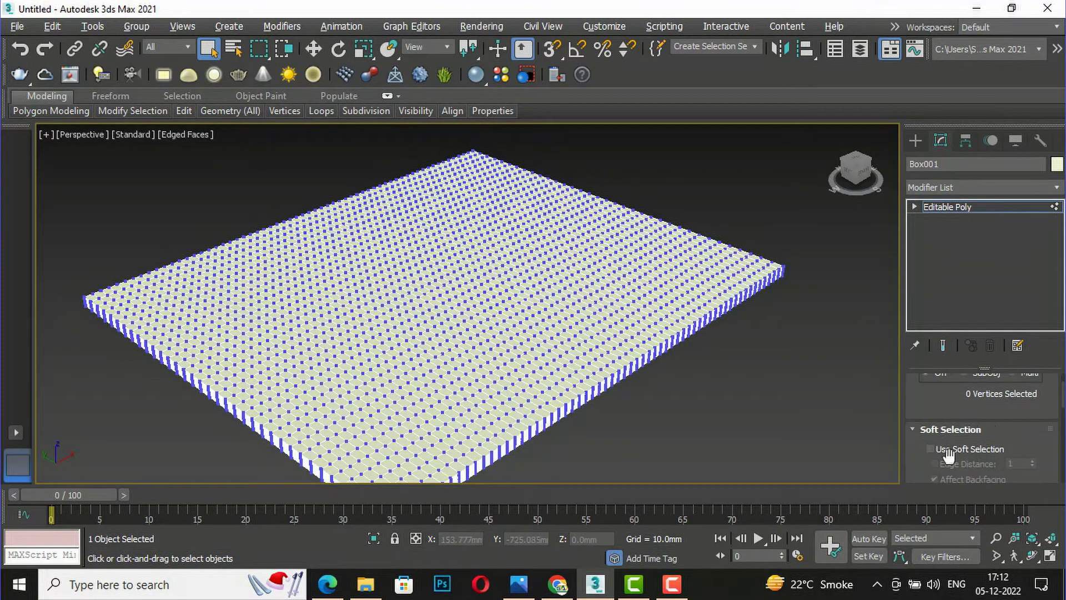
scroll(986, 421, "up", 6)
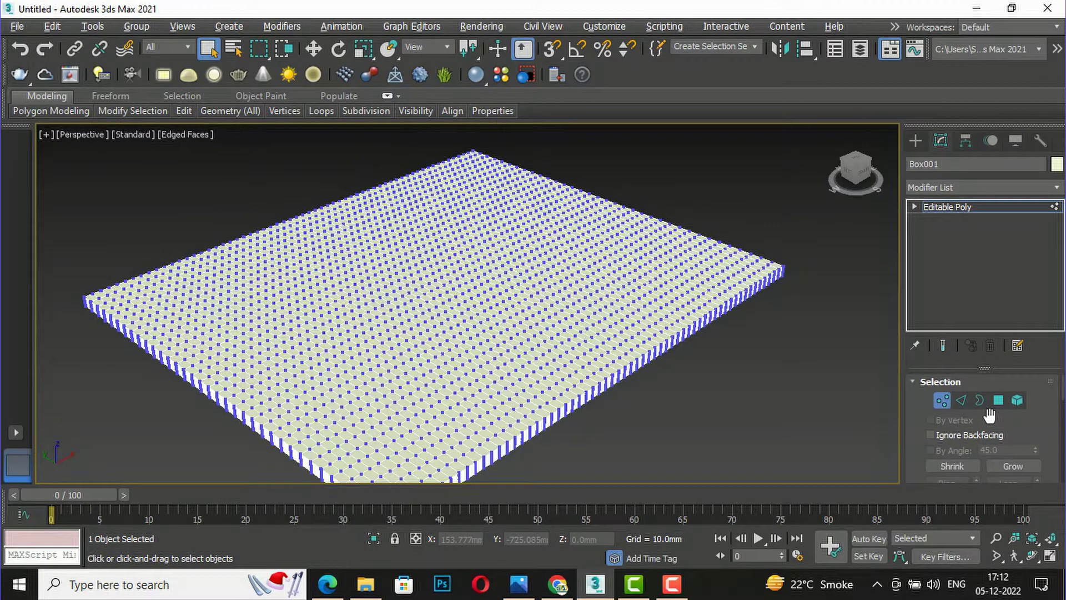
left_click(965, 404)
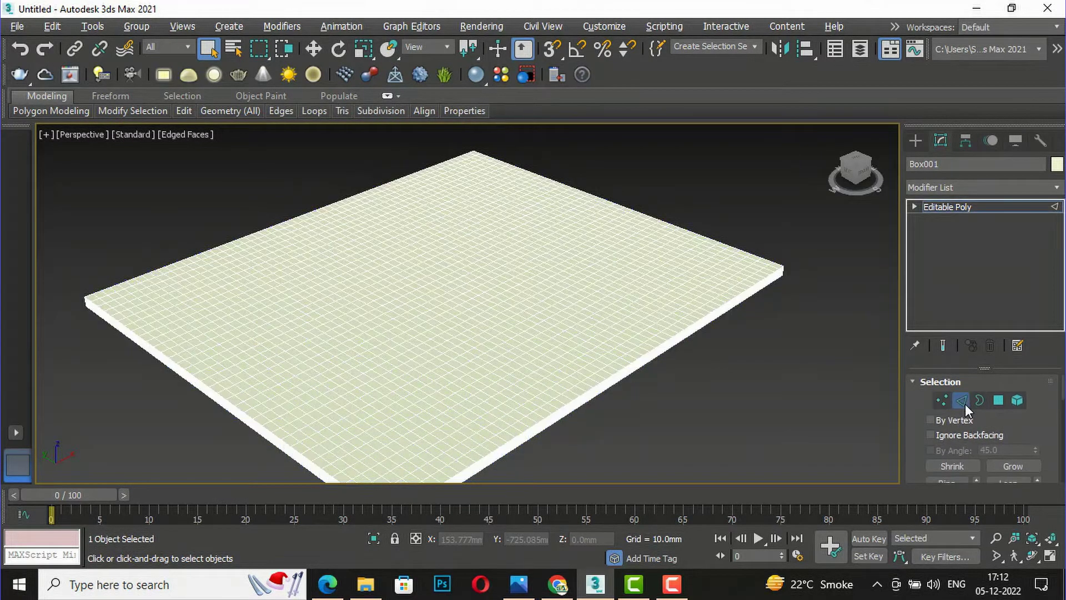
left_click(998, 400)
Step: Enable Use Soft Selection with 20.0mm Falloff and Affect Backfacing on
scroll(1011, 422, "down", 3)
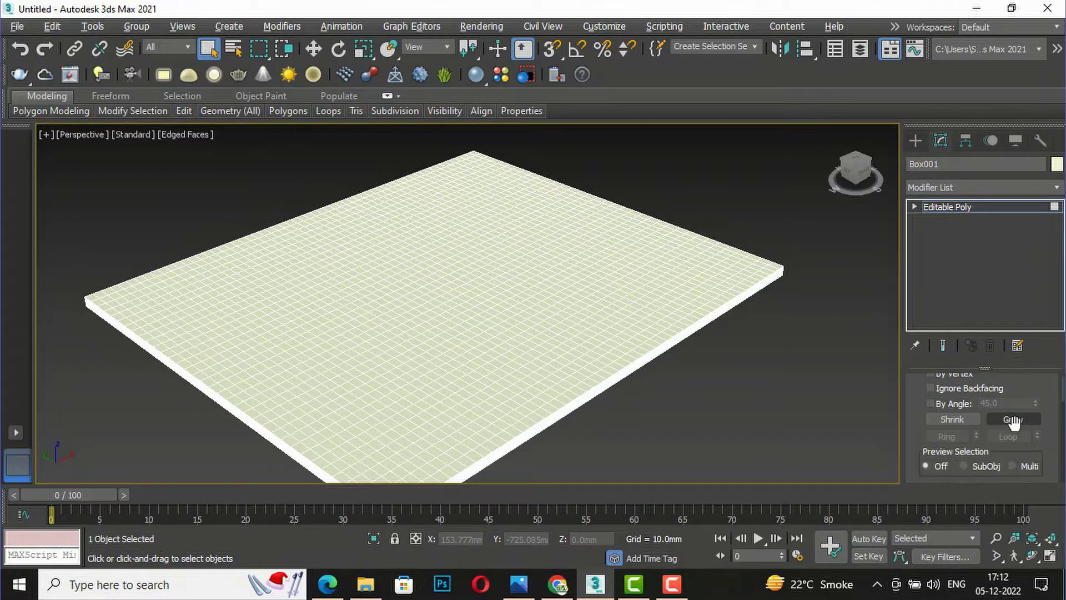
scroll(1015, 424, "down", 3)
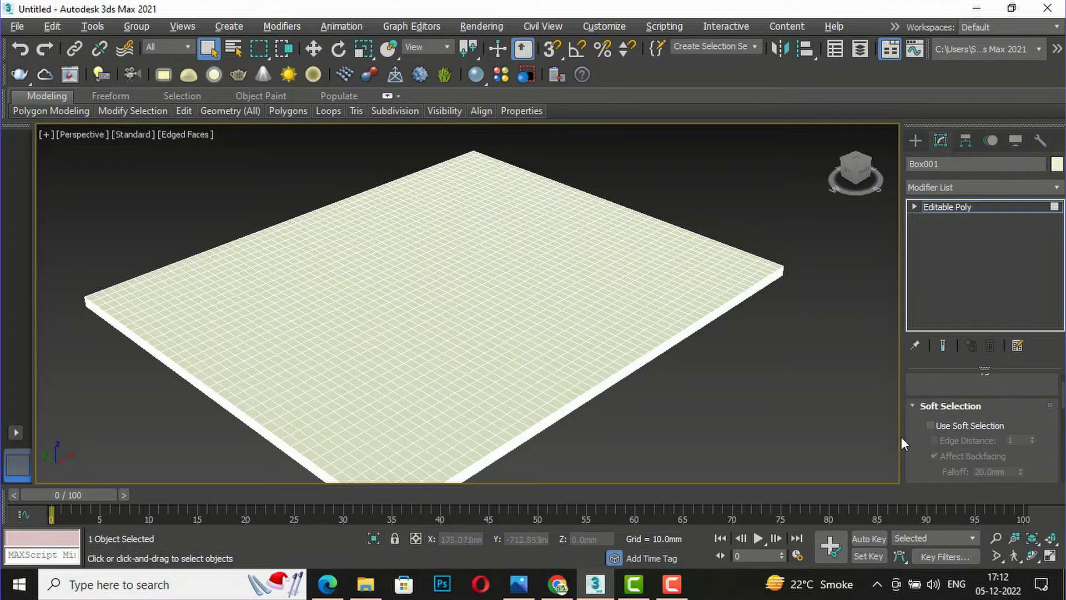
left_click(932, 424)
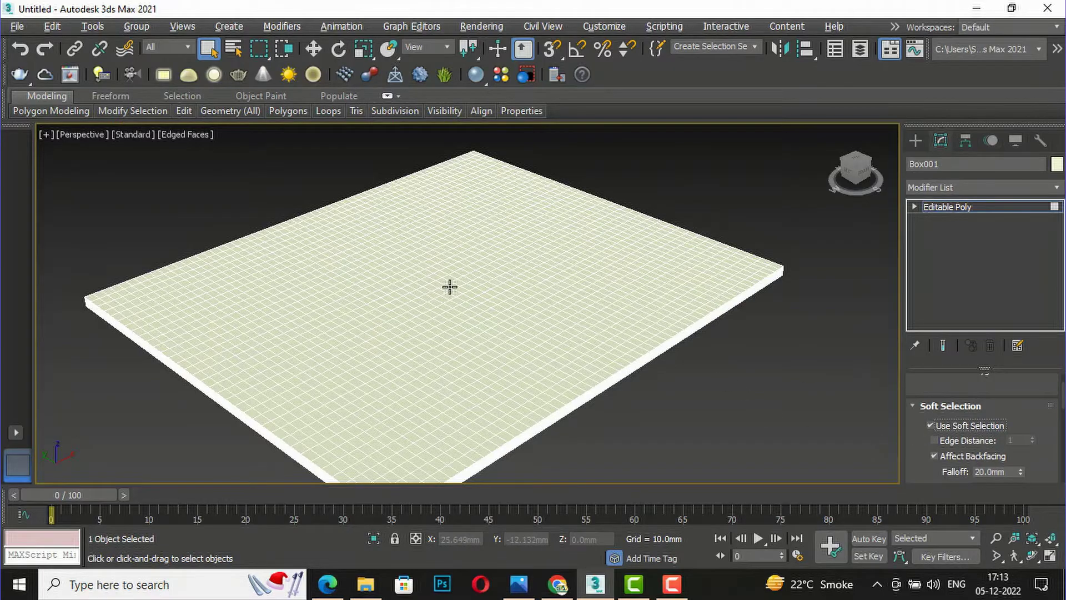
Step: Pick one polygon near the plane's centre, then switch Use Soft Selection off
scroll(450, 286, "up", 5)
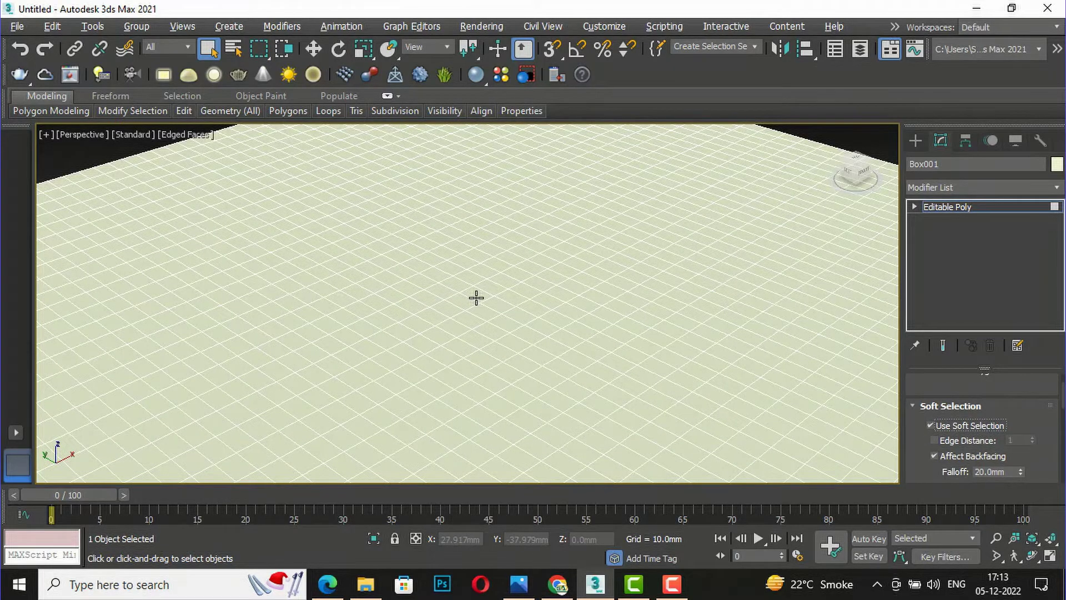
left_click(477, 298)
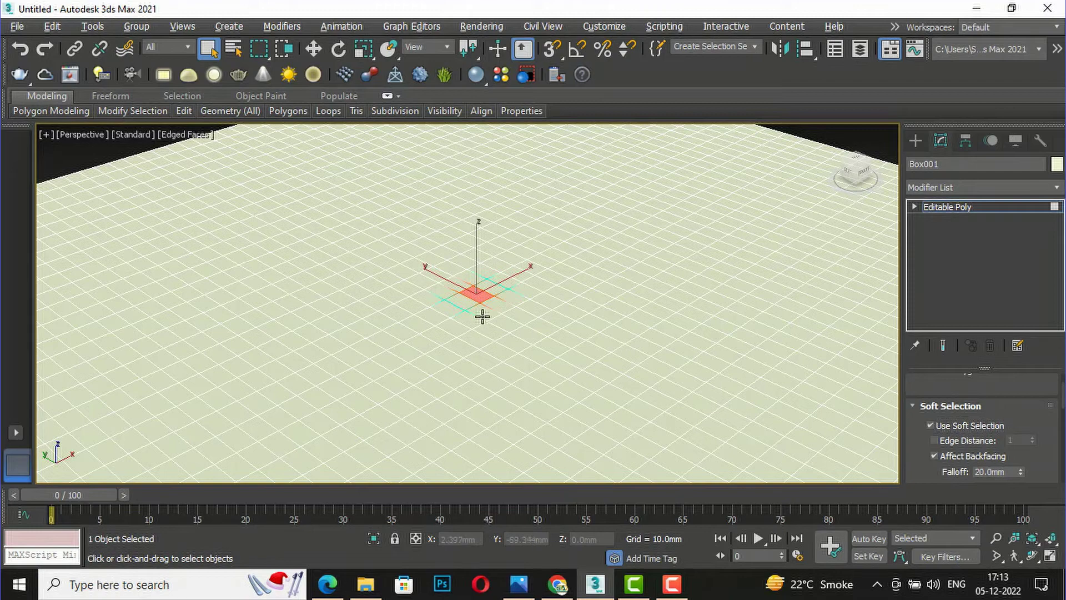
scroll(473, 293, "up", 3)
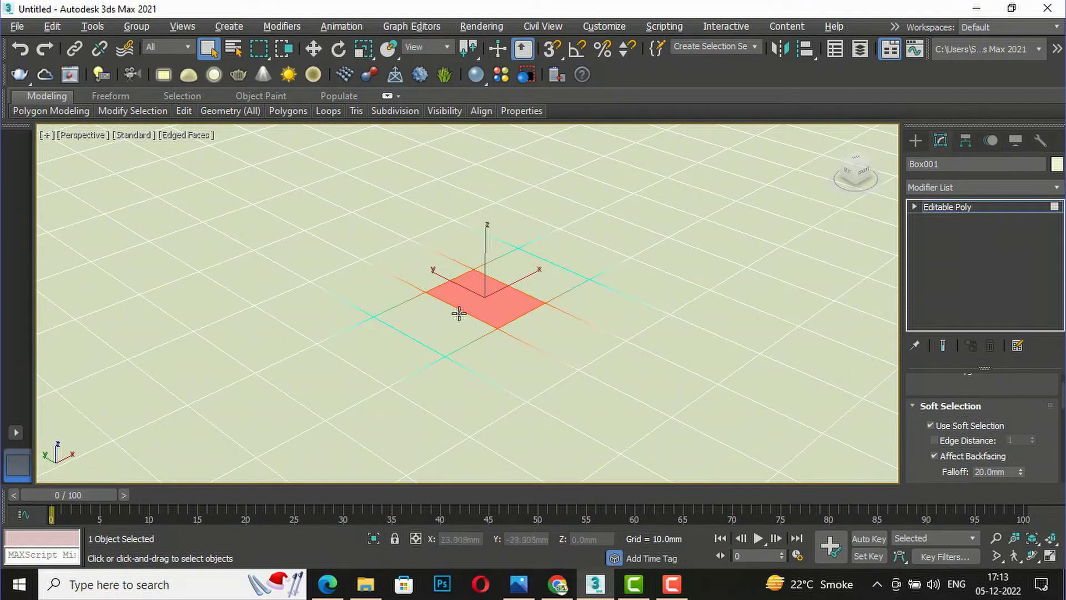
scroll(395, 276, "up", 2)
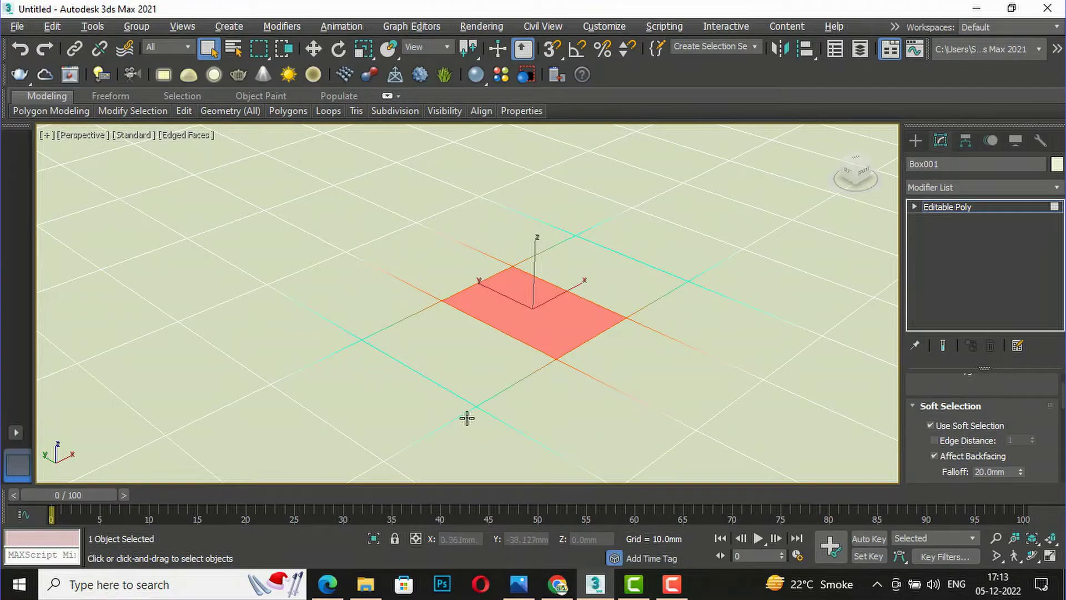
scroll(394, 326, "down", 1)
scroll(394, 326, "down", 1)
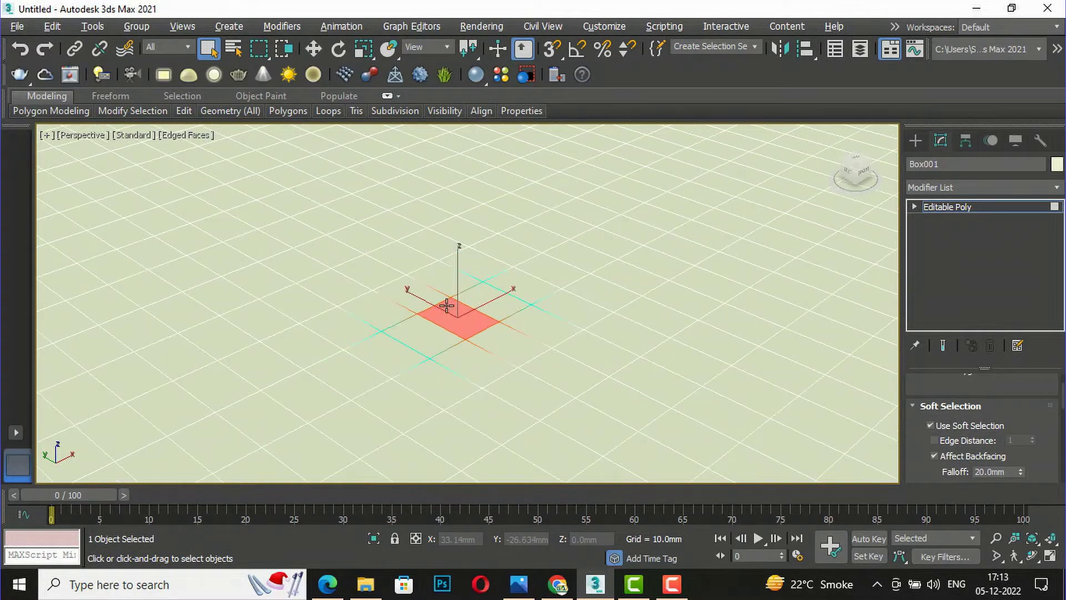
left_click(929, 426)
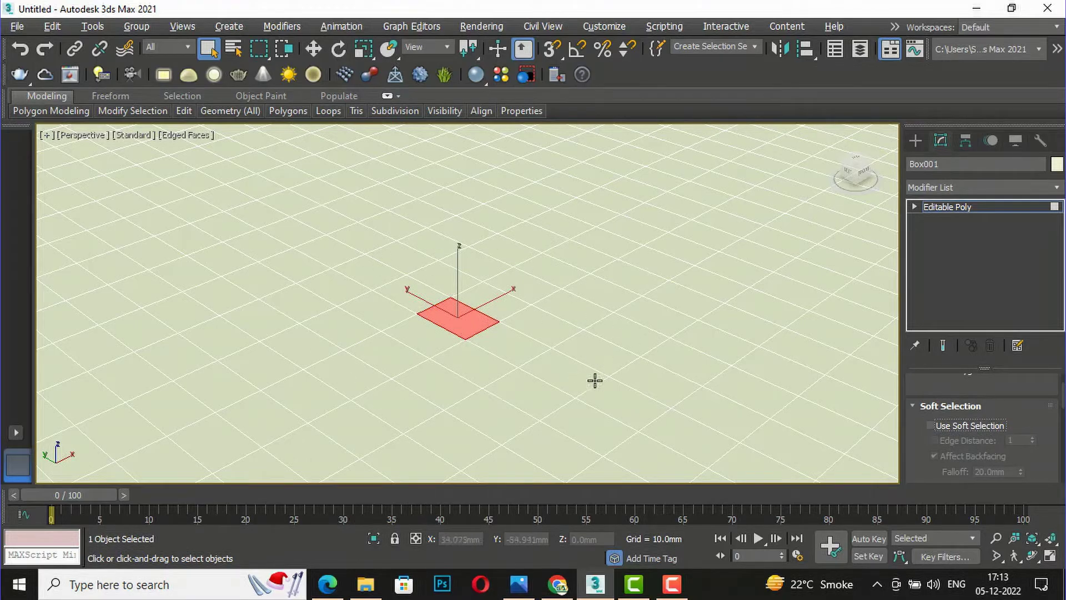
Step: Re-enable soft selection, try Edge Distance at 164, then turn Edge Distance off
left_click(930, 427)
scroll(517, 315, "down", 5)
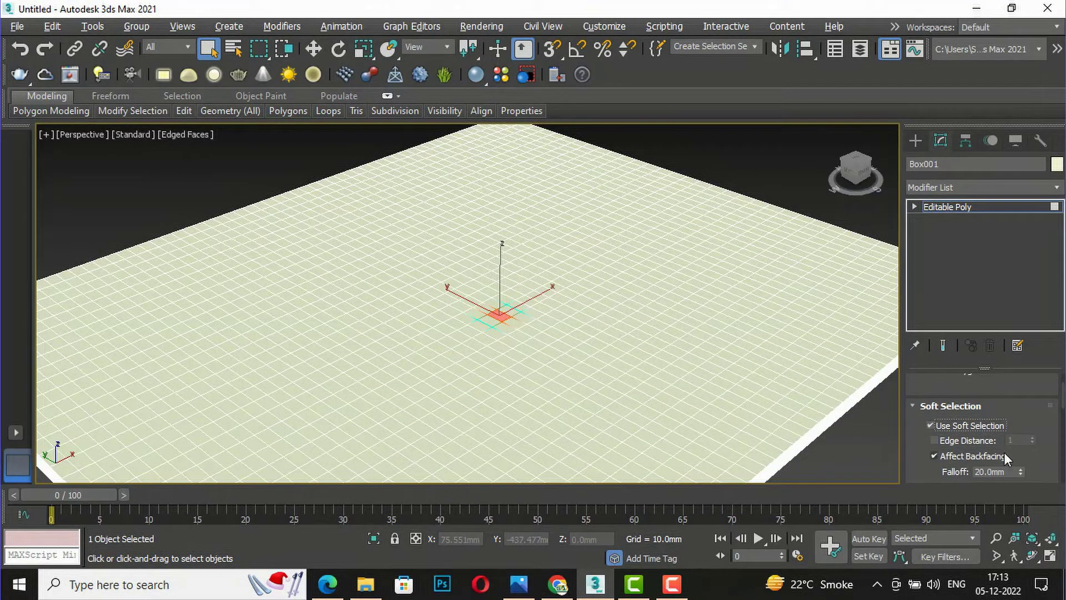
left_click(933, 439)
left_click_drag(1032, 439, 914, 462)
left_click(935, 440)
scroll(984, 439, "down", 2)
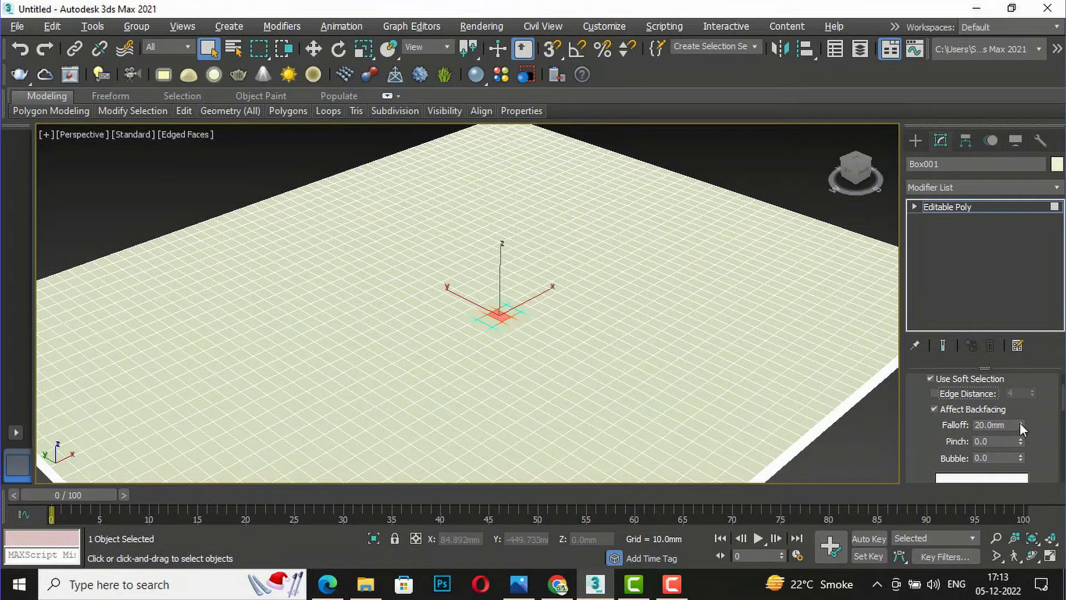
Step: Widen the soft selection Falloff to about 113.36mm and raise Pinch to 0.42
left_click_drag(1019, 422, 958, 161)
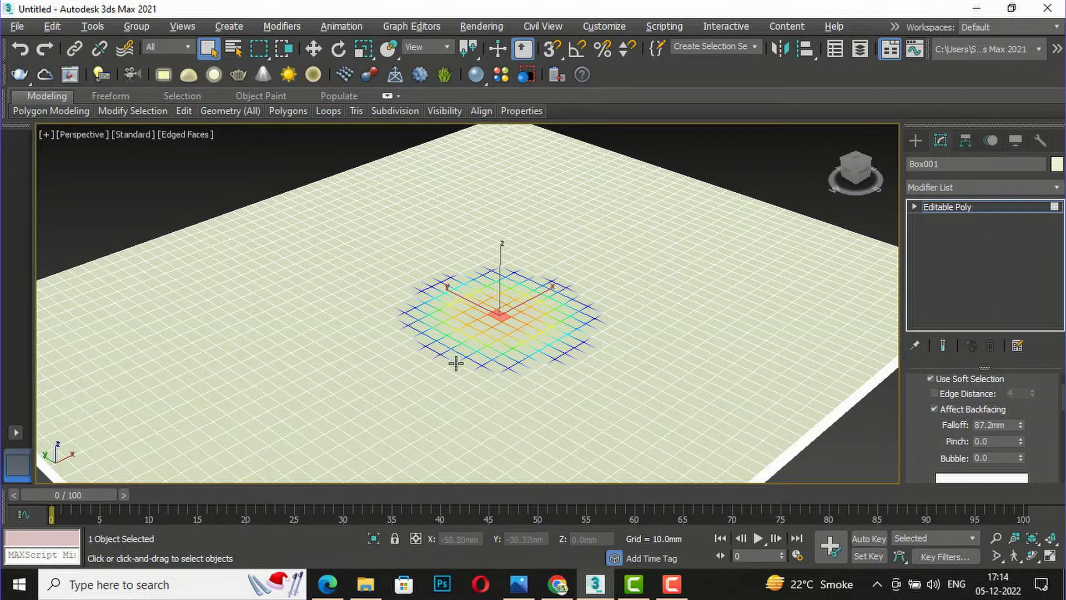
scroll(459, 302, "up", 2)
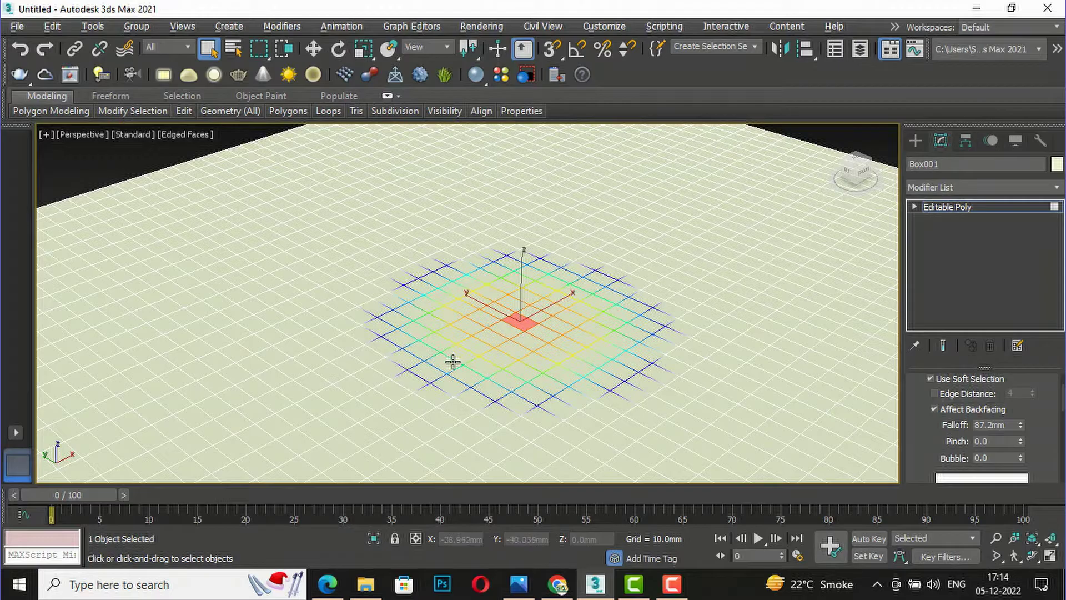
scroll(396, 263, "down", 3)
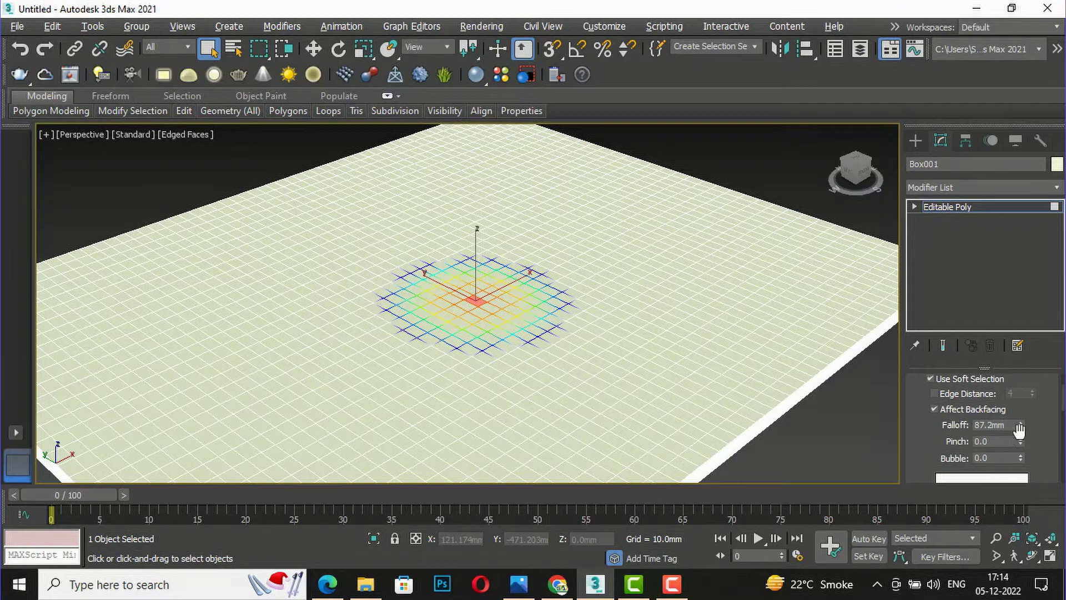
left_click_drag(1021, 422, 1037, 391)
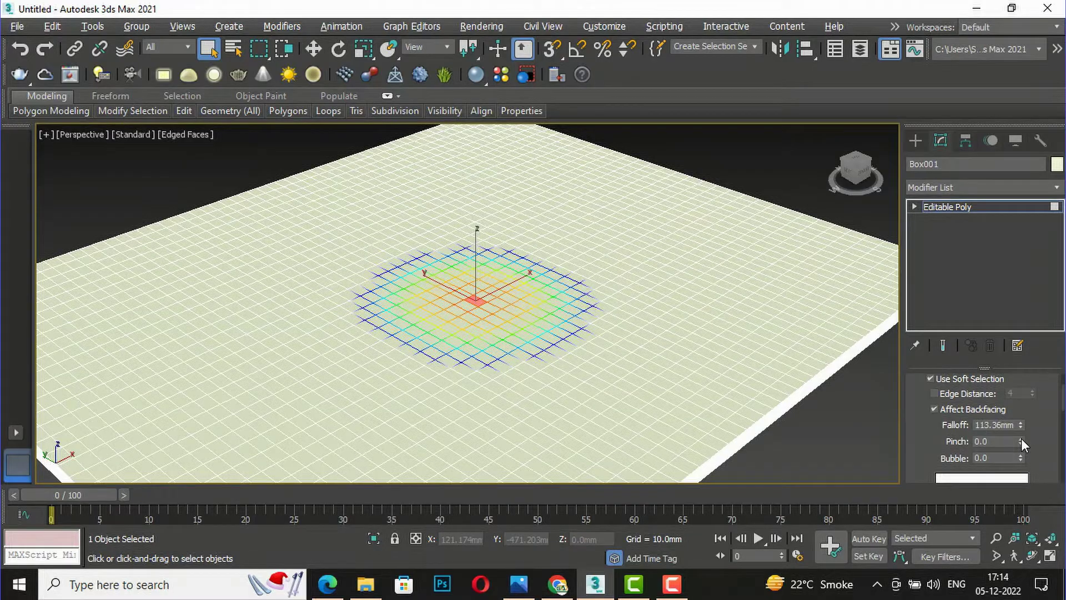
left_click_drag(1021, 442, 1007, 408)
Step: Reshape the falloff curve to Falloff 124.696mm, Pinch -0.5 and Bubble 0.56
left_click_drag(1023, 455, 1022, 433)
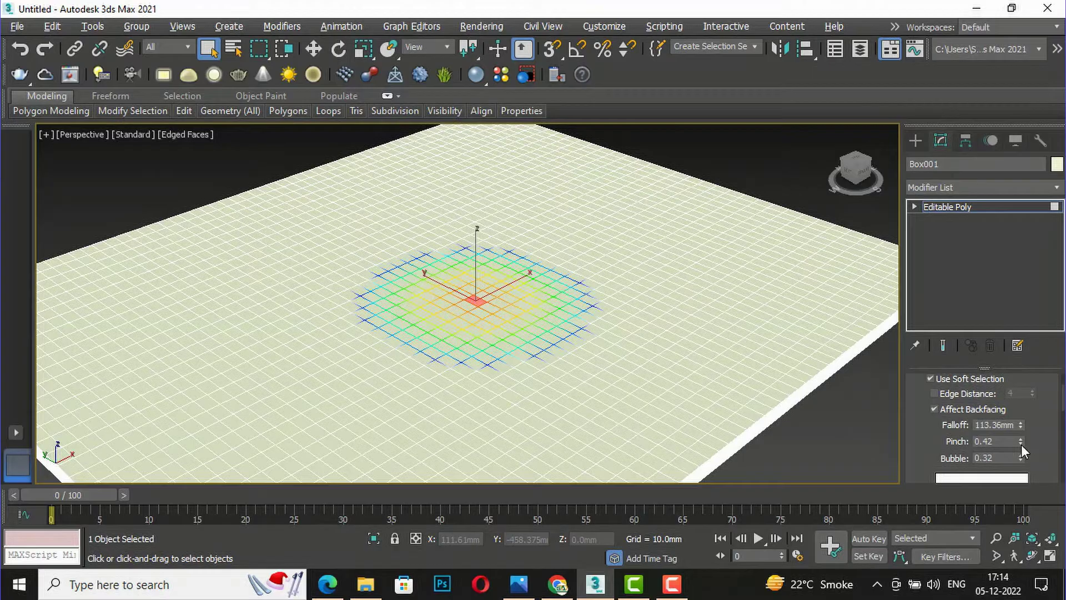
scroll(1040, 433, "down", 1)
scroll(1040, 433, "down", 2)
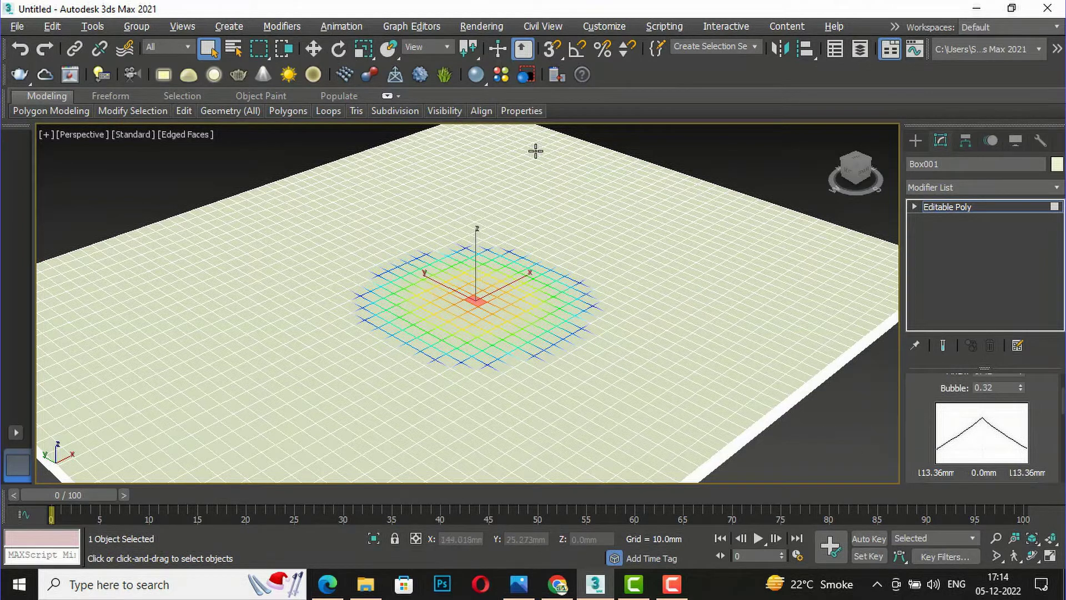
scroll(1005, 413, "up", 1)
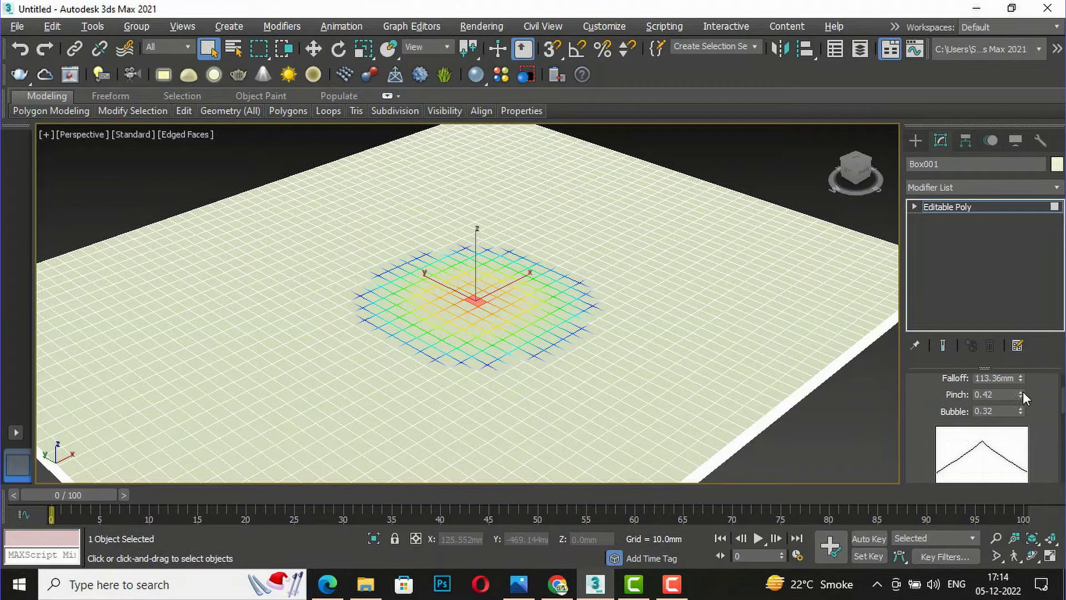
left_click_drag(1022, 375, 1023, 373)
left_click_drag(1020, 378, 1028, 461)
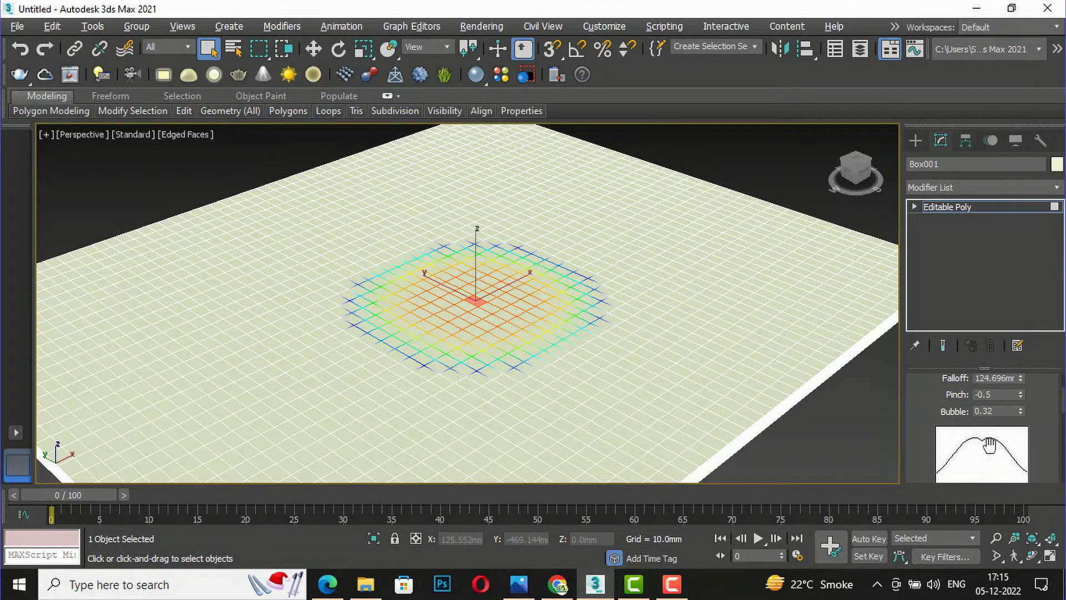
mouse_move(1021, 411)
left_mouse_down()
mouse_move(1021, 371)
mouse_move(1021, 398)
left_mouse_up()
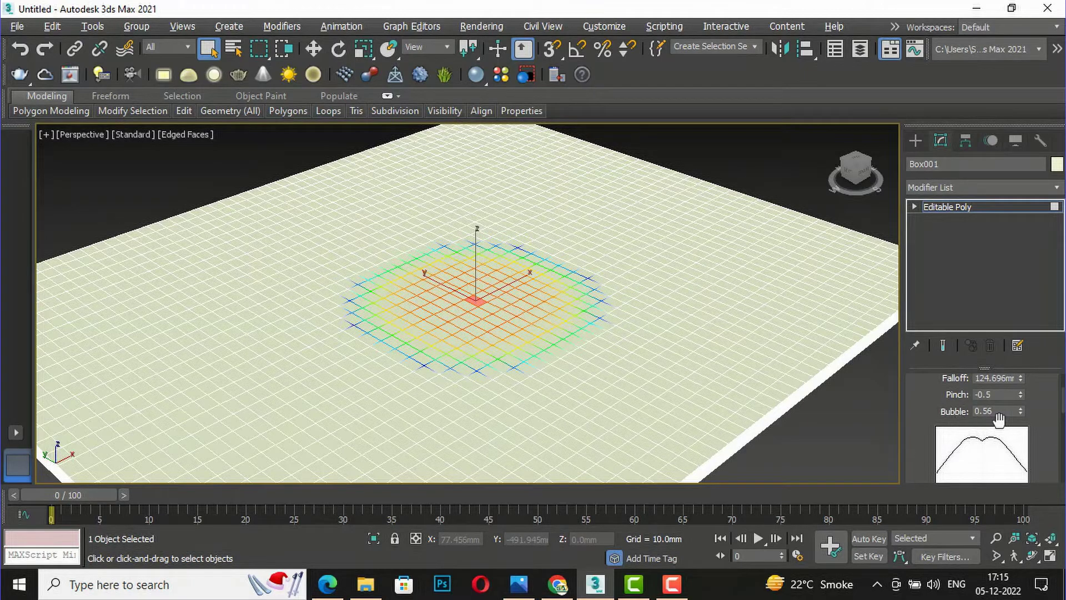
scroll(1044, 426, "down", 2)
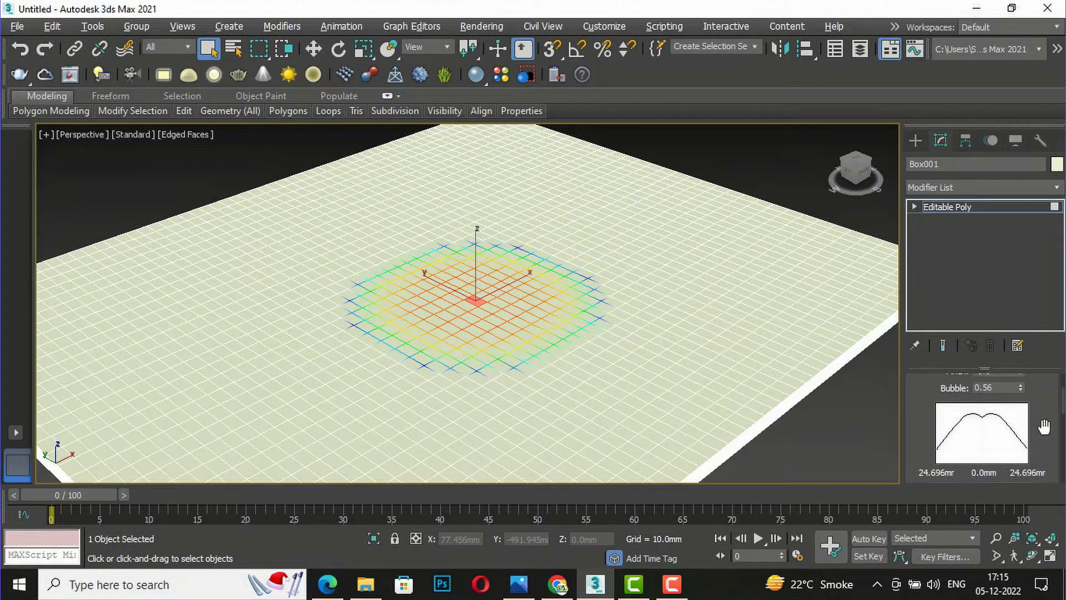
scroll(1044, 427, "down", 4)
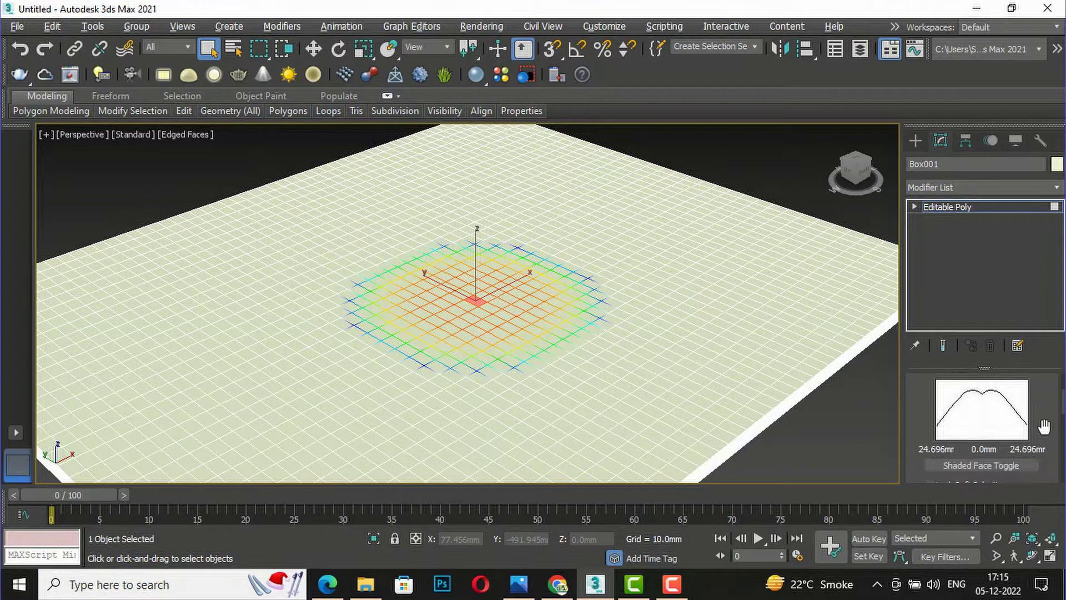
scroll(1044, 427, "down", 2)
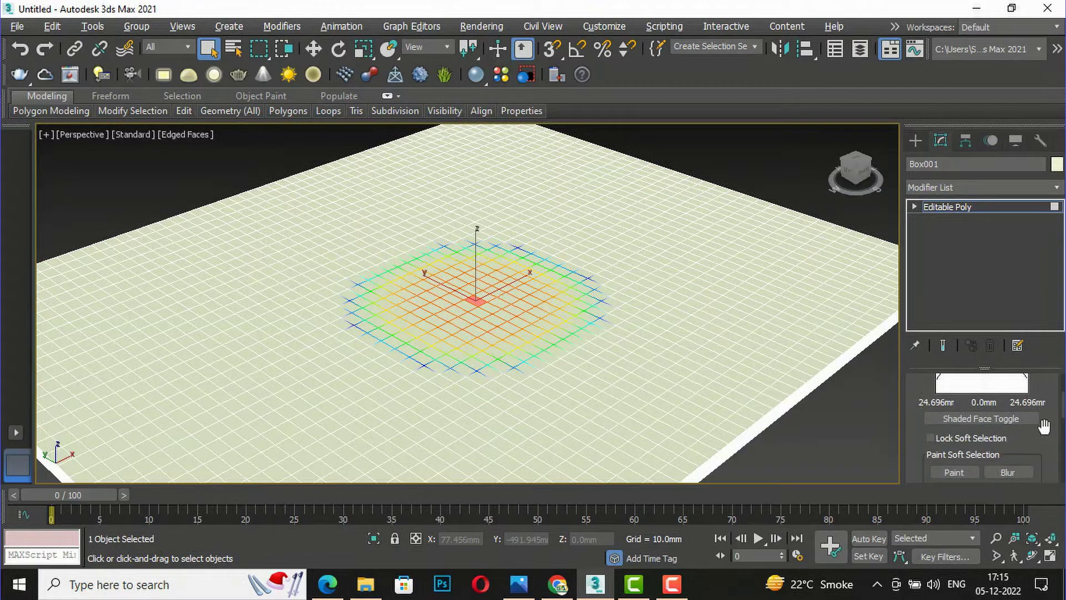
scroll(1044, 427, "up", 4)
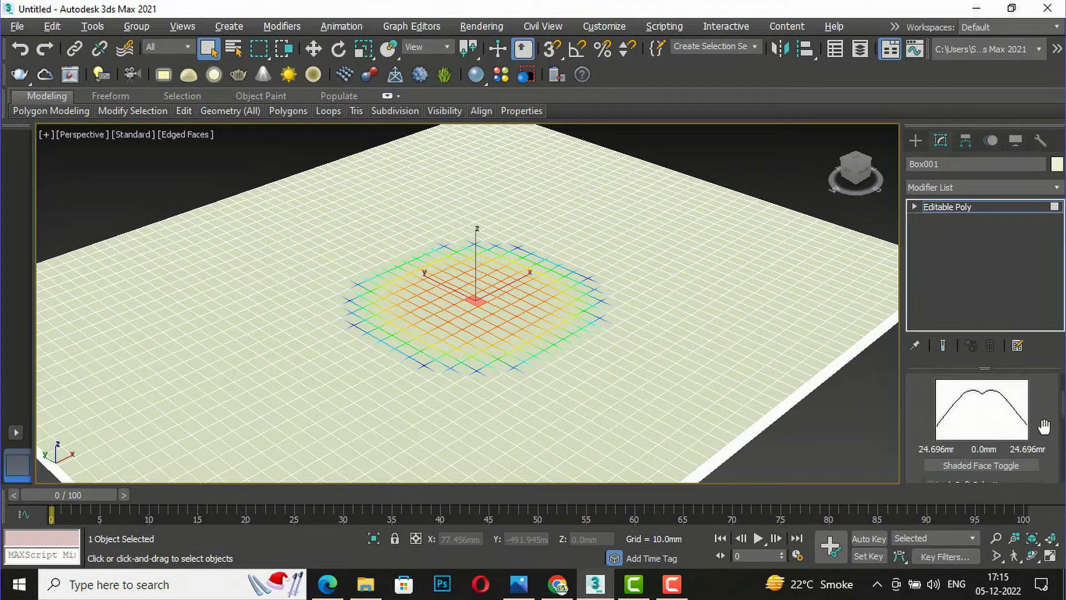
Step: With Select and Move, drag the soft-selected vertices up along Z into a dome
left_click(322, 49)
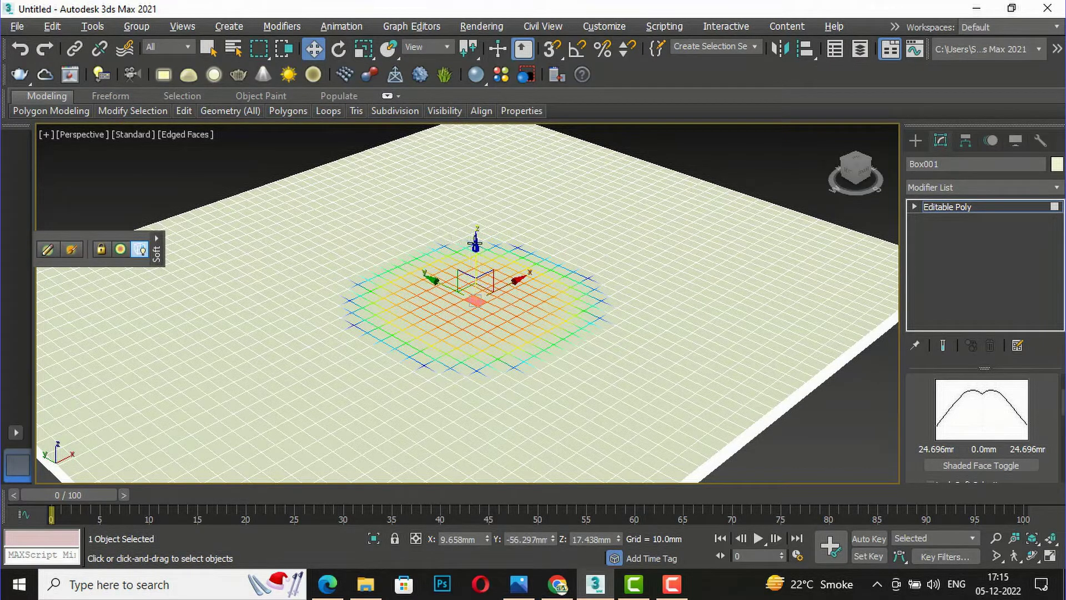
left_click_drag(476, 242, 475, 136)
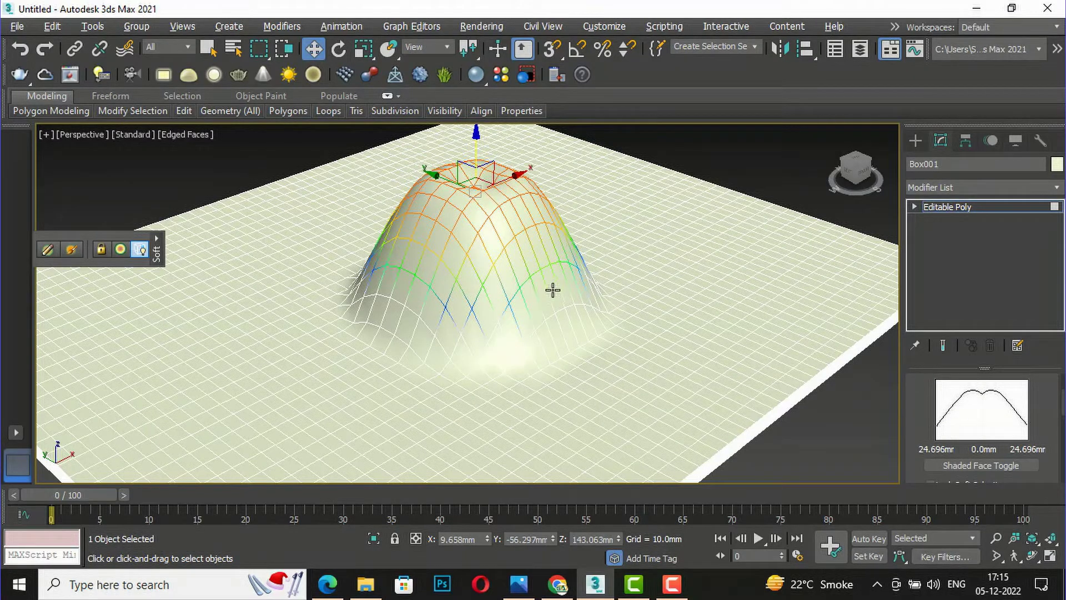
scroll(1016, 433, "up", 3)
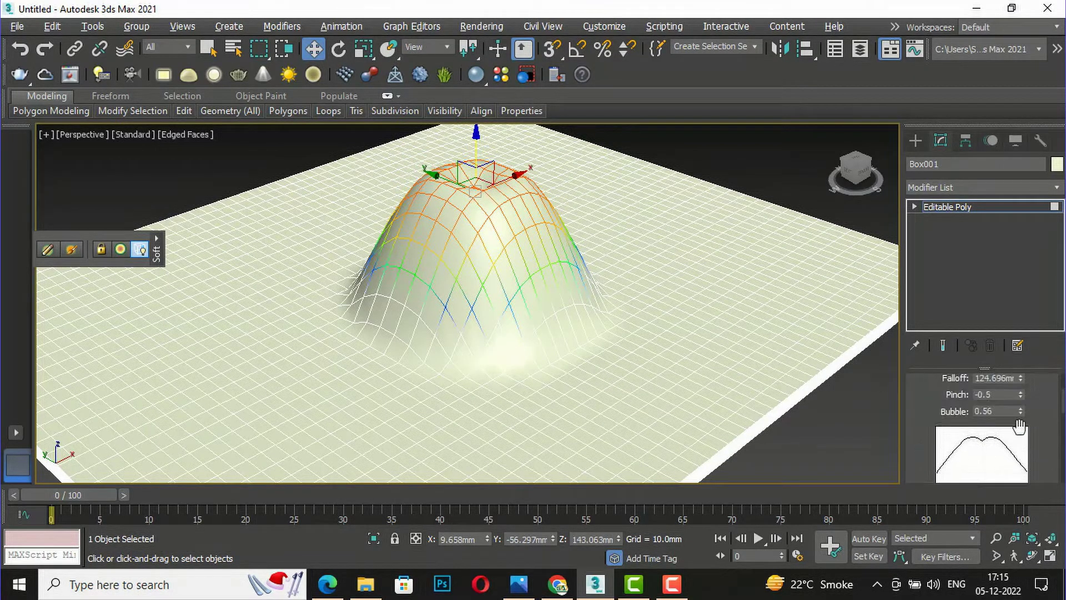
Step: Tighten to Falloff 109.732mm, Pinch 0.66, Bubble 0.14, and lower the peak slightly
left_click_drag(1019, 405, 1000, 327)
scroll(989, 423, "down", 1)
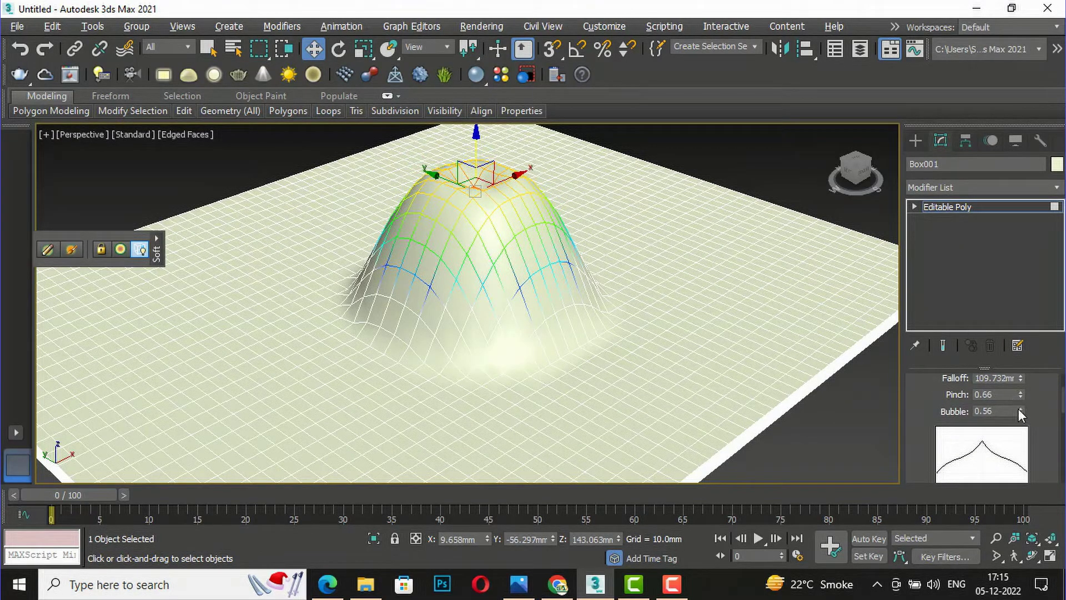
left_click_drag(1020, 415, 1021, 445)
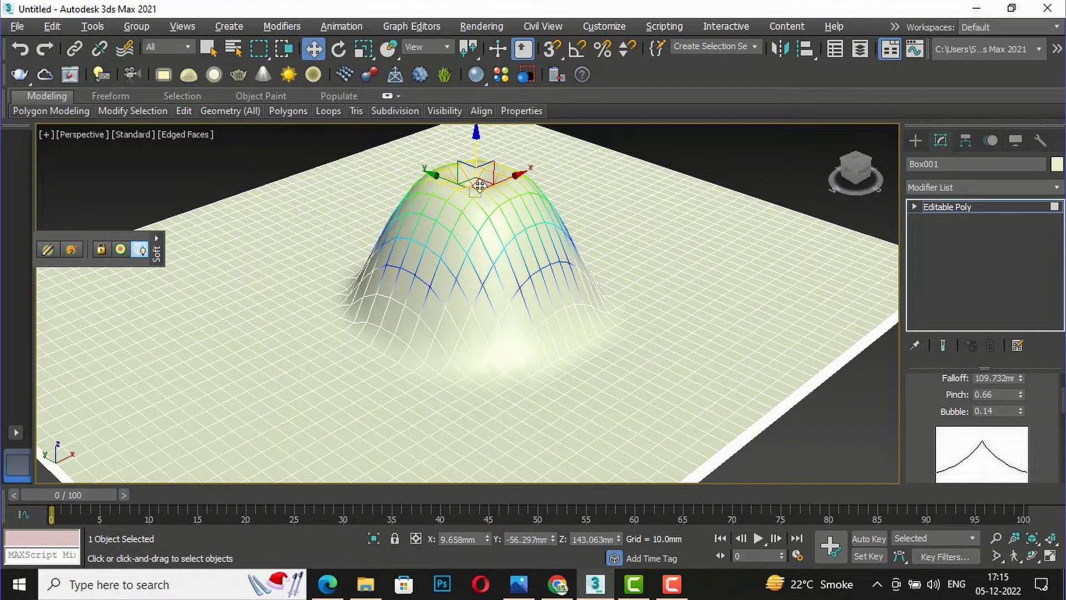
left_click_drag(478, 145, 477, 185)
scroll(483, 405, "down", 2)
scroll(482, 405, "down", 2)
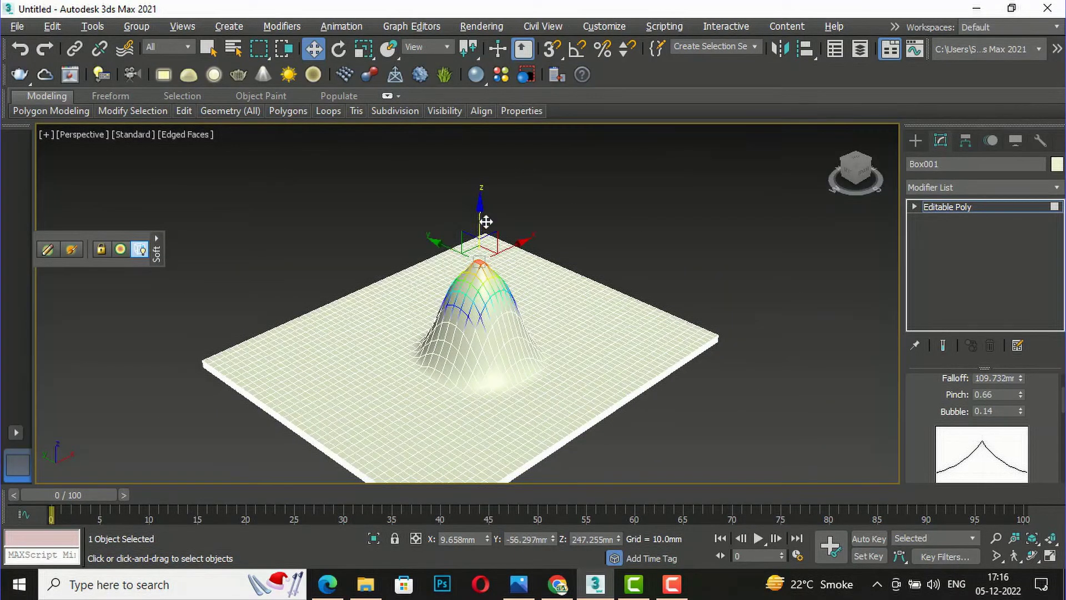
Step: Drag the centre vertices up along Z into a sharp, spire-like peak
left_click_drag(480, 206, 491, 164)
scroll(966, 427, "up", 2)
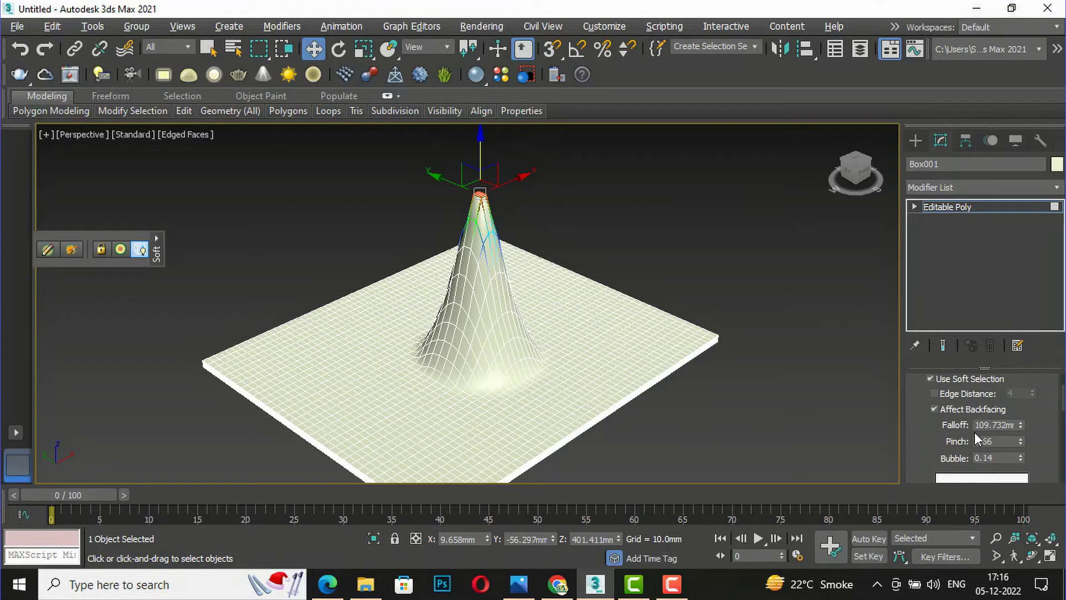
scroll(977, 427, "down", 3)
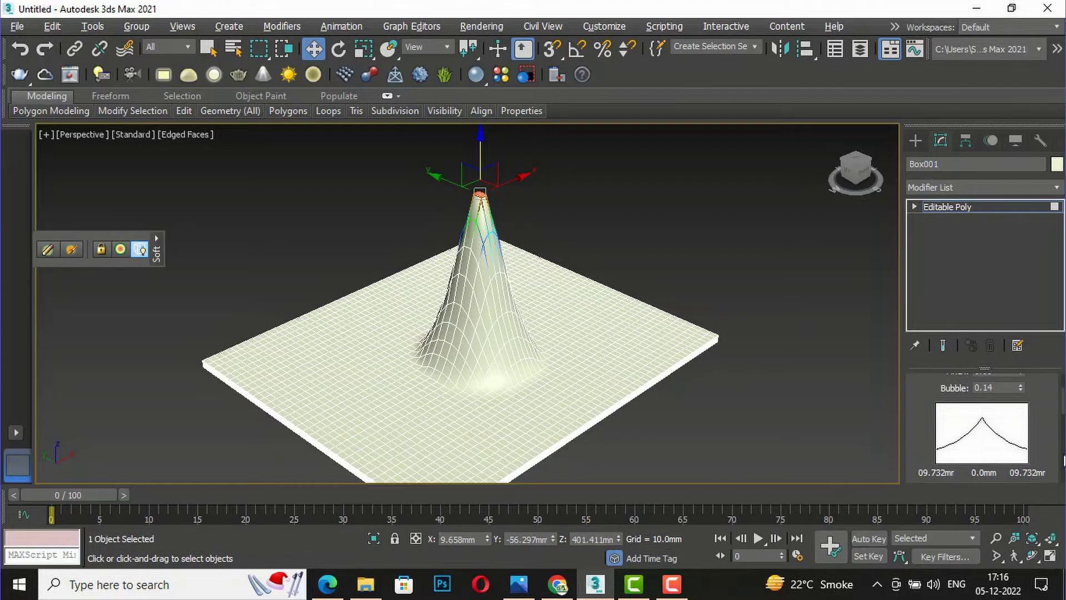
scroll(1024, 435, "down", 2)
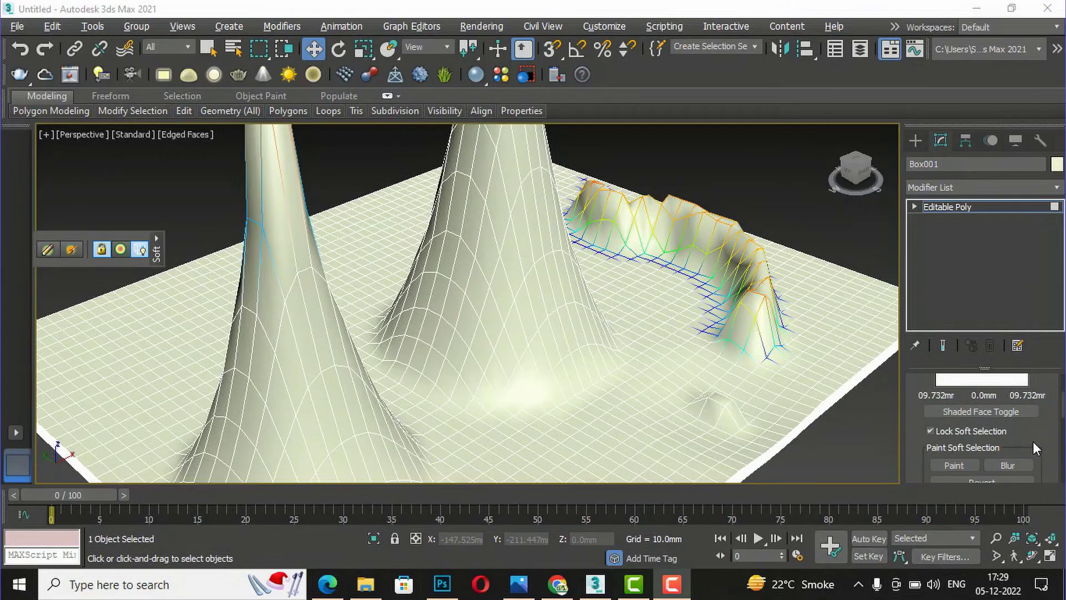
scroll(1032, 440, "up", 2)
scroll(1032, 441, "down", 2)
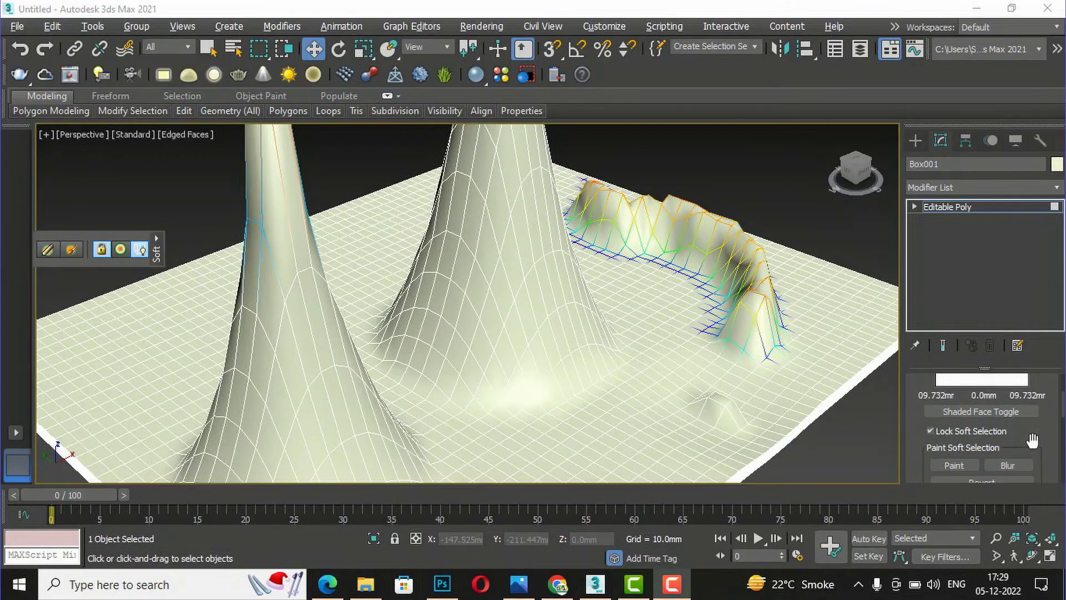
left_click(978, 414)
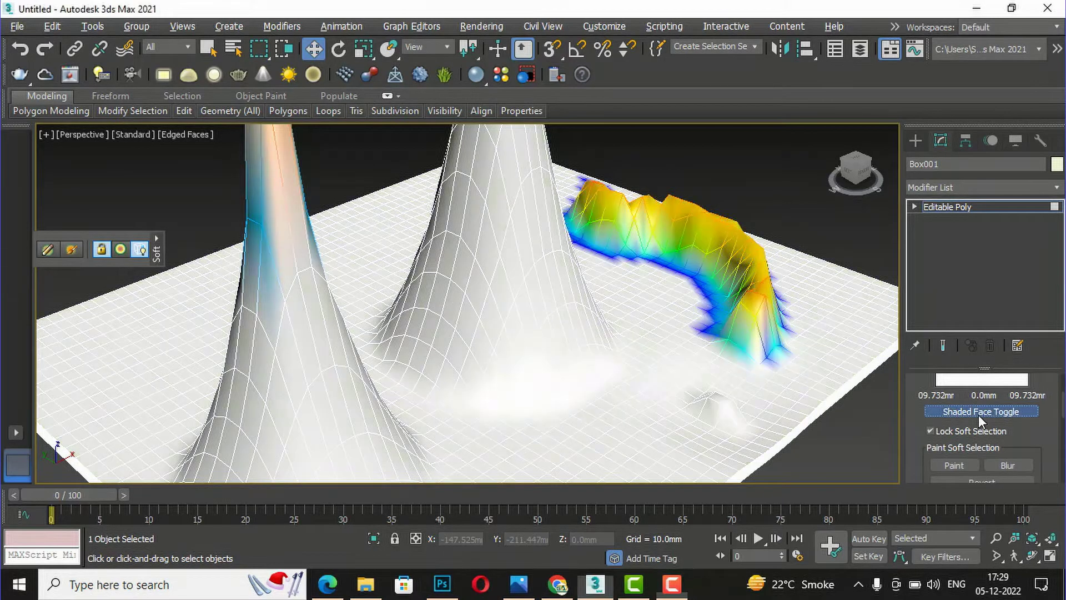
mouse_move(512, 345)
middle_mouse_down()
mouse_move(504, 438)
mouse_move(540, 429)
middle_mouse_up()
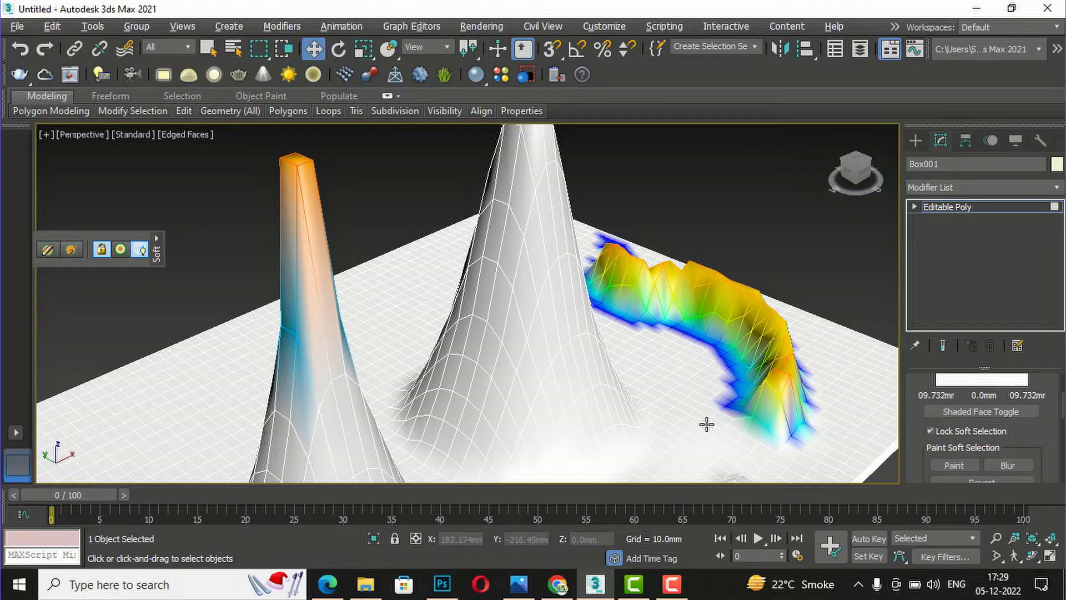
left_click(988, 411)
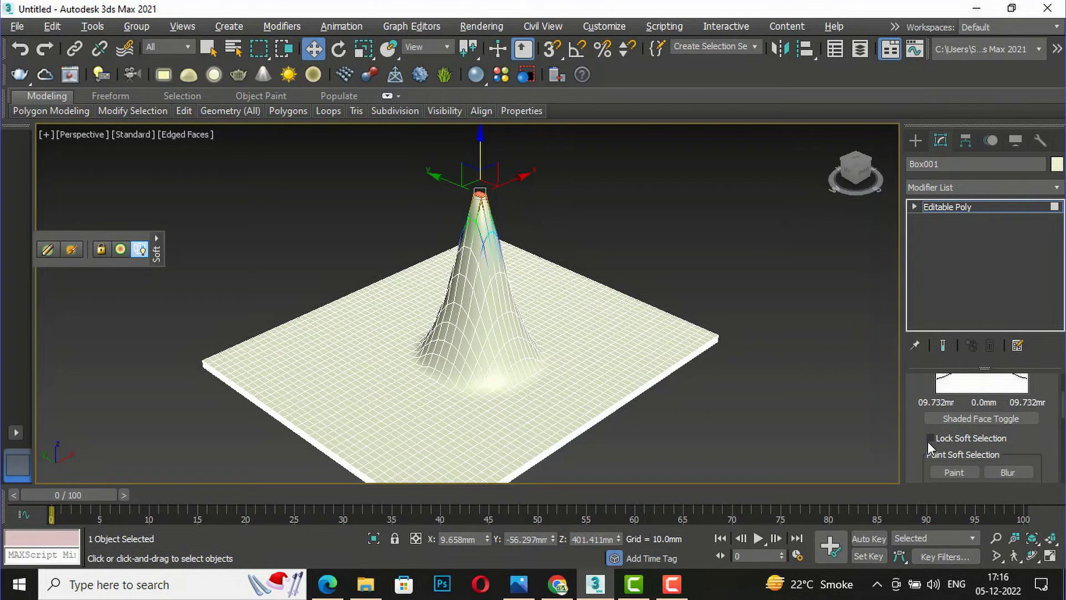
Step: Lock the soft selection to lift a plane vertex, then unlock it and reshape the small bump
left_click(931, 440)
left_click(585, 387)
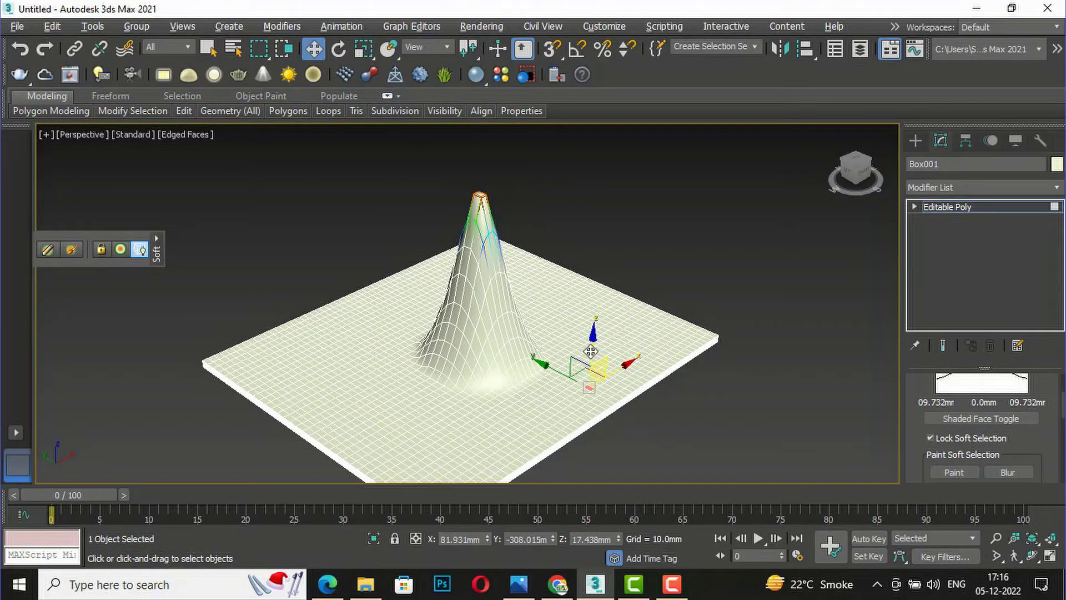
left_click_drag(595, 332, 577, 304)
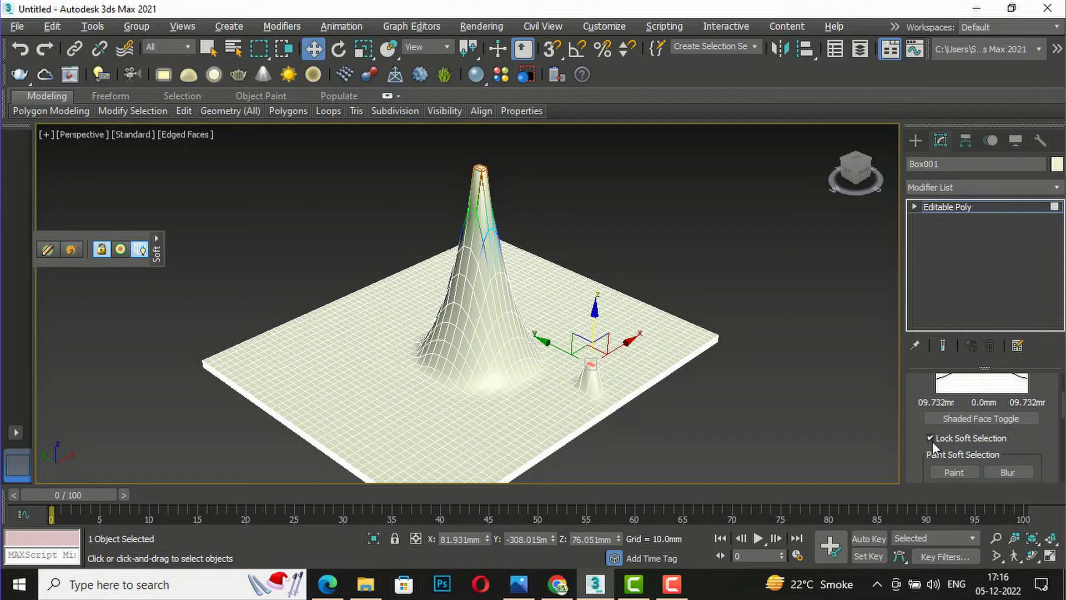
left_click(930, 438)
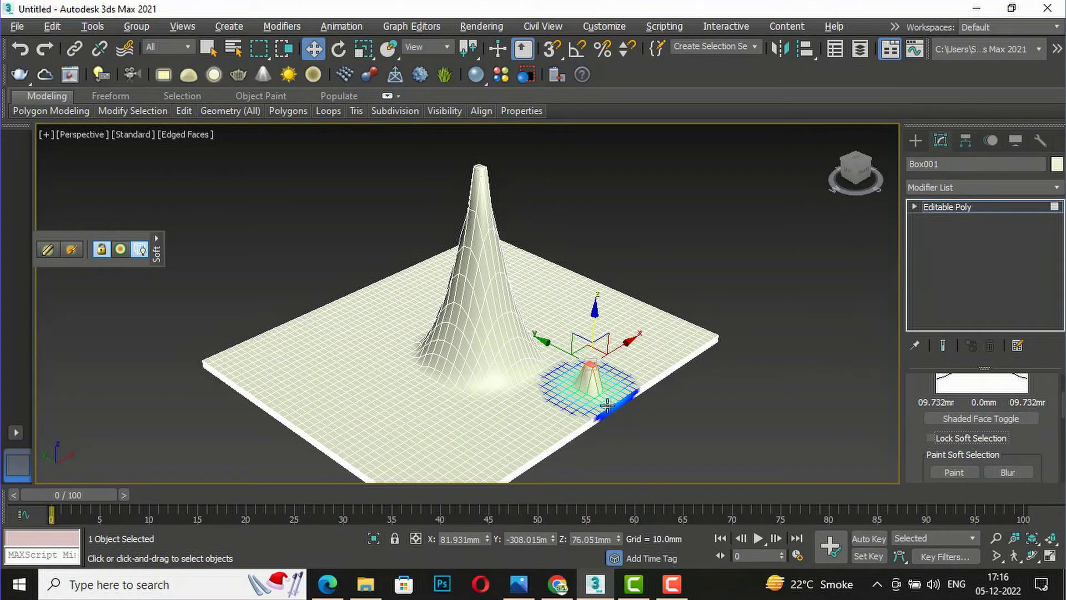
left_click_drag(592, 325, 593, 360)
Step: Pick a front-left vertex and drag it up into a second tall peak
left_click(384, 423)
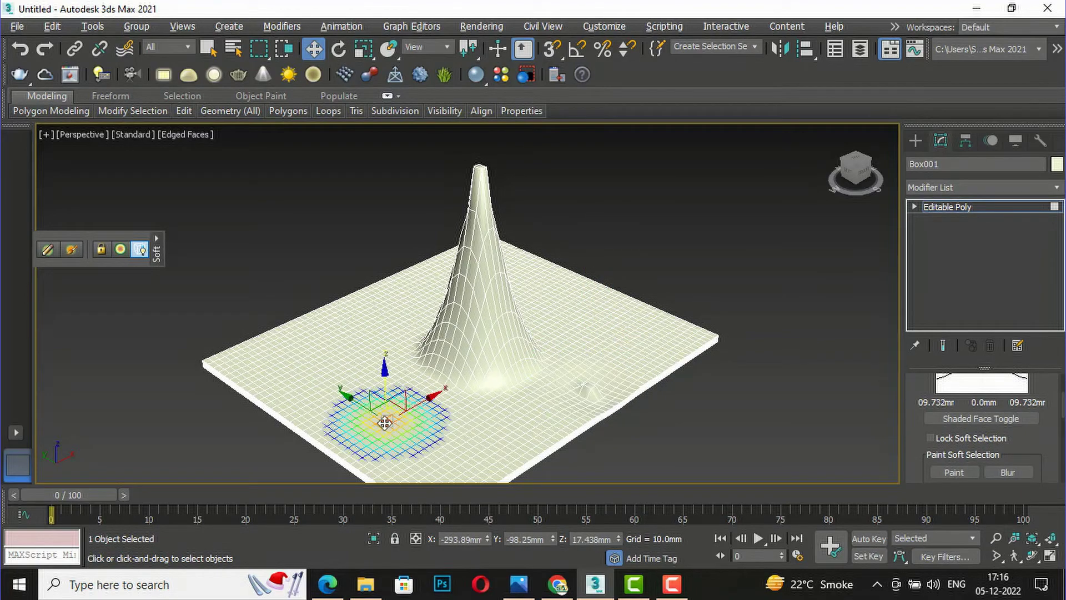
left_click_drag(388, 379, 376, 228)
left_click(379, 265)
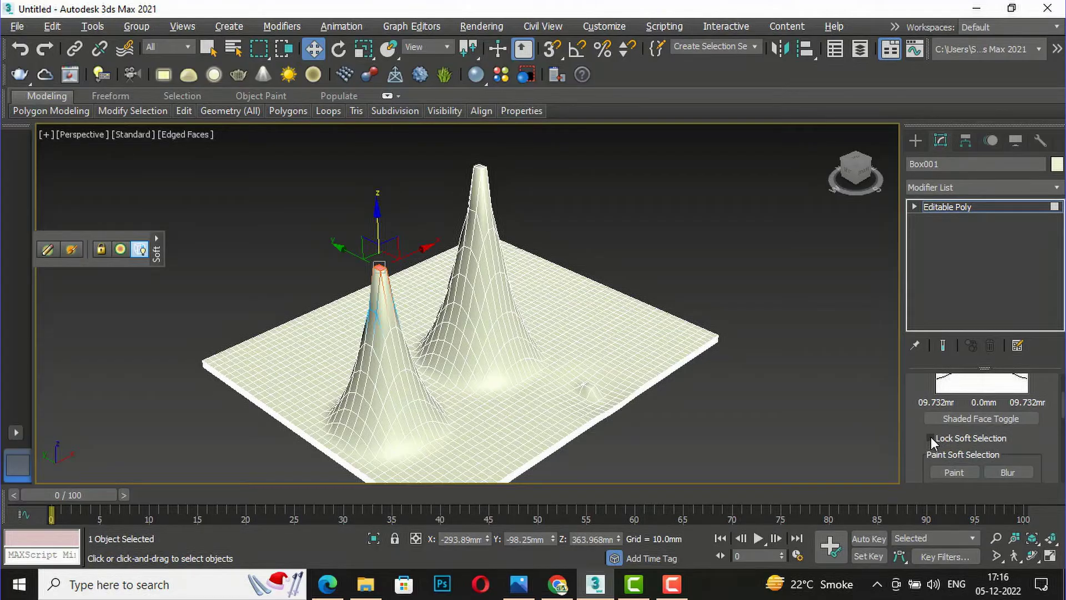
Step: Turn on Paint in Paint Soft Selection and set the brush size to 65.2mm
scroll(1016, 432, "down", 2)
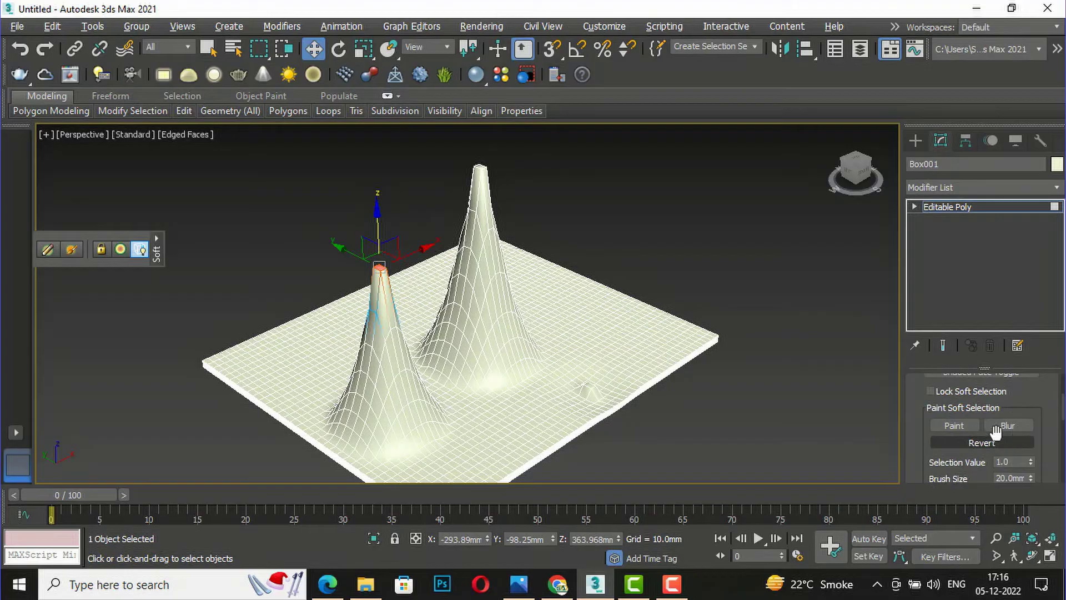
left_click(947, 425)
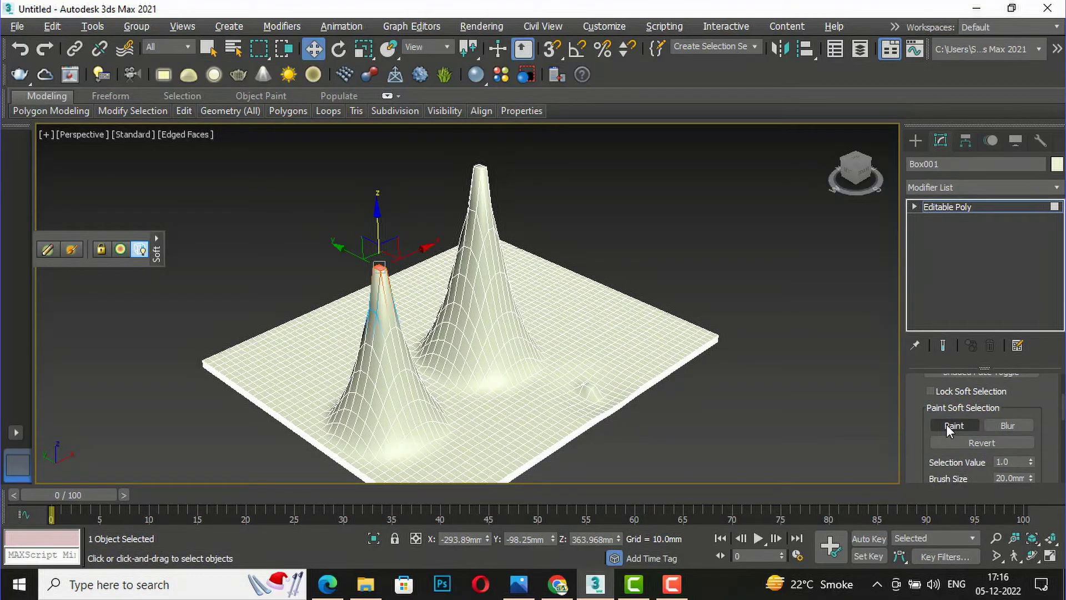
left_click(948, 427)
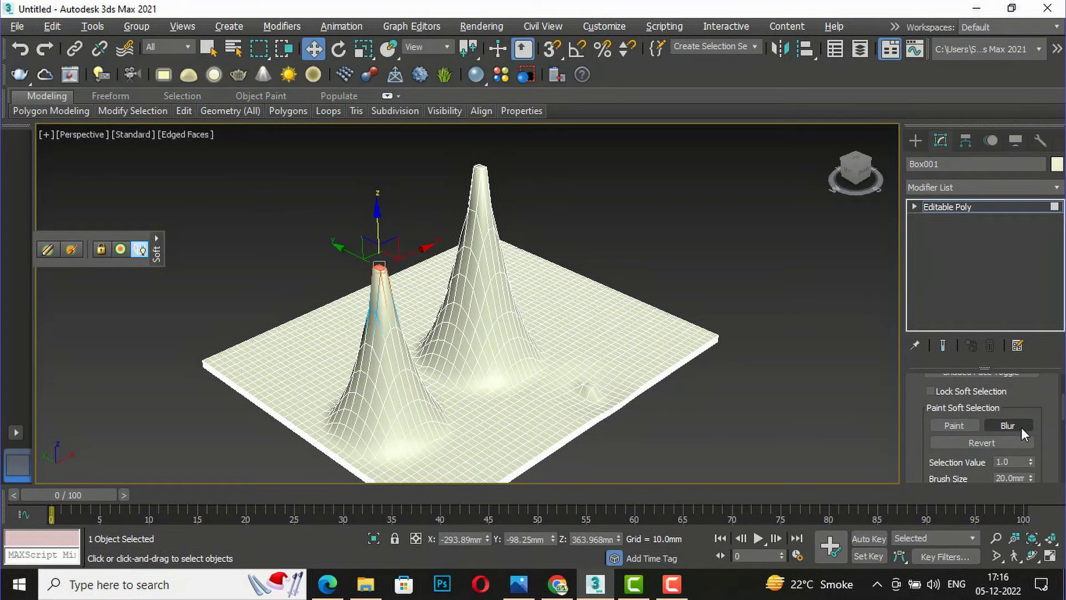
left_click(956, 427)
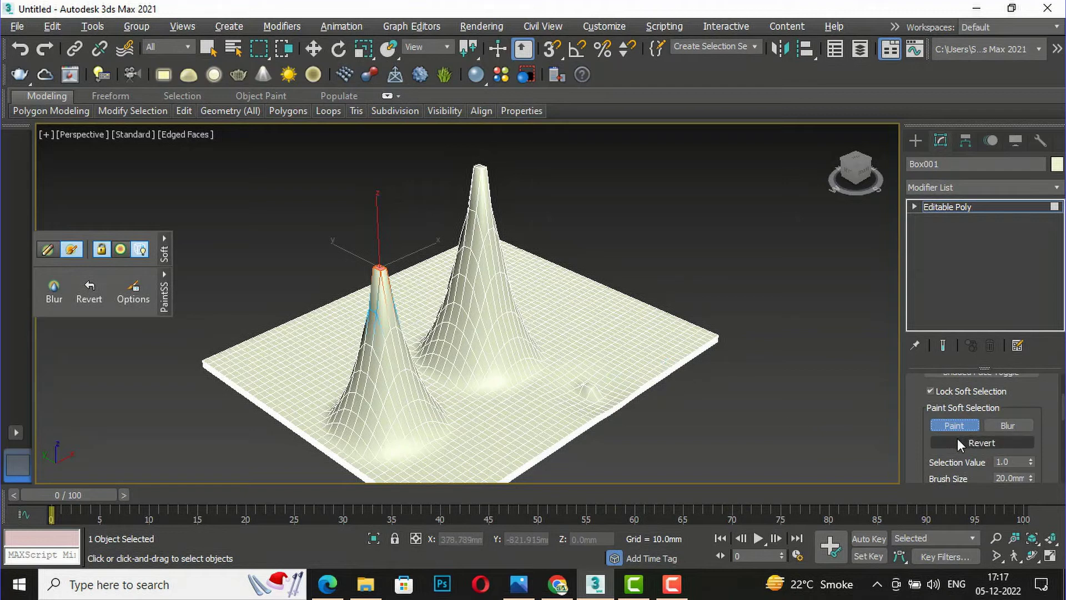
scroll(973, 471, "down", 1)
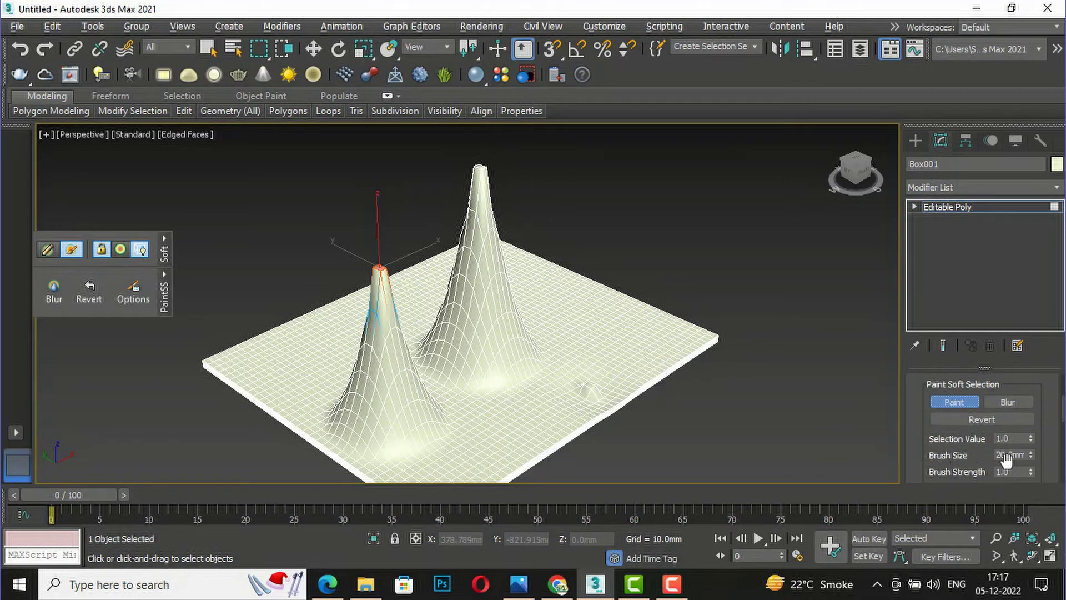
mouse_move(1030, 451)
left_mouse_down()
mouse_move(1016, 413)
mouse_move(1017, 324)
left_mouse_up()
left_click_drag(1016, 274, 1015, 273)
Step: Paint a curving soft-selection band across the plane, then set the brush to Revert
mouse_move(611, 360)
left_mouse_down()
mouse_move(615, 331)
mouse_move(589, 304)
mouse_move(547, 294)
mouse_move(516, 267)
left_mouse_up()
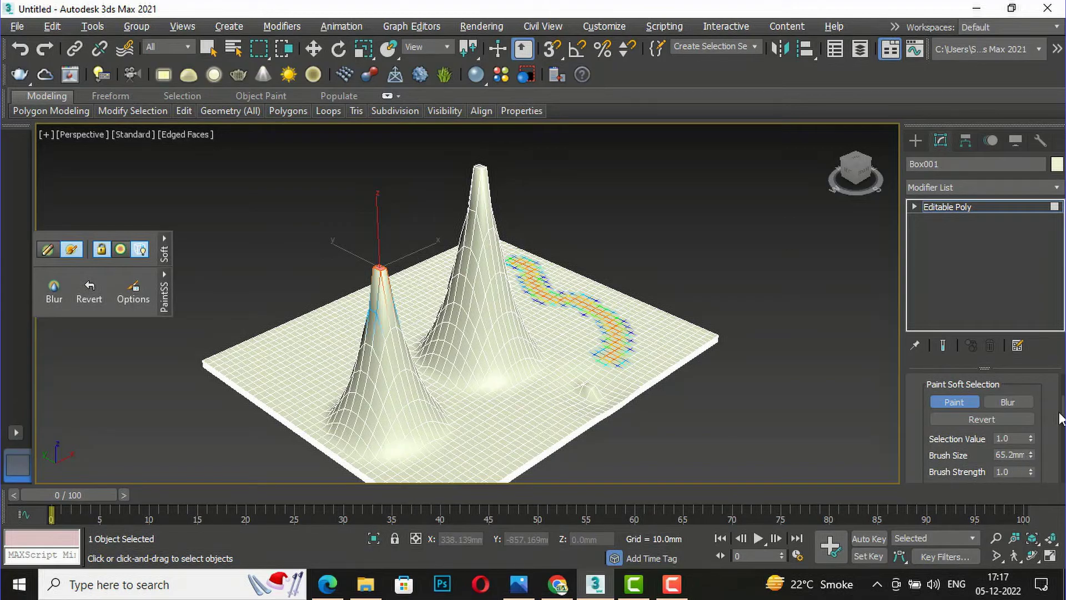
scroll(1062, 419, "down", 2)
scroll(982, 422, "up", 3)
scroll(981, 422, "down", 2)
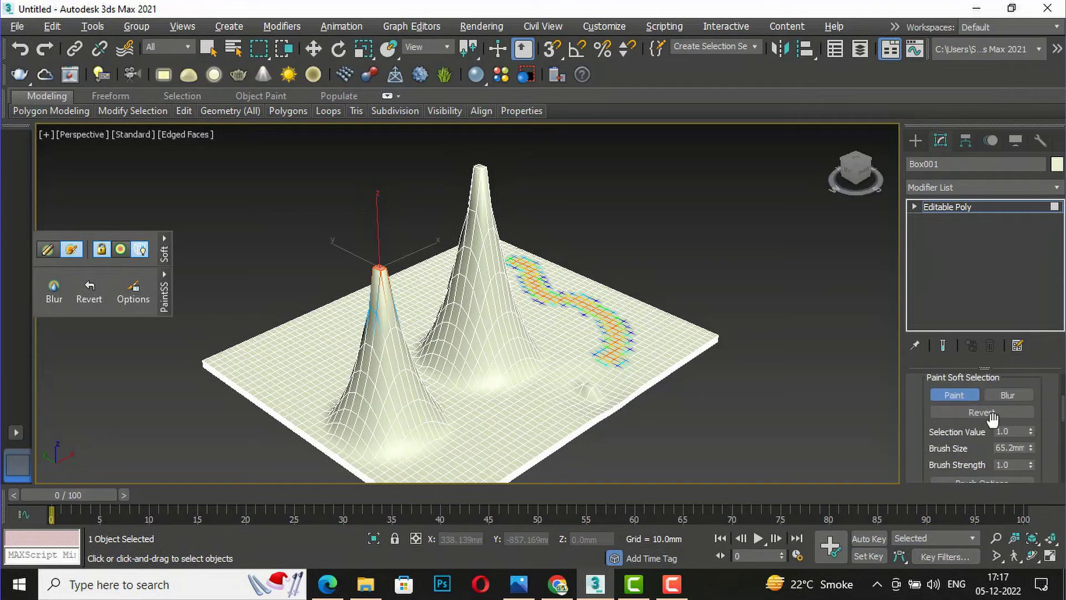
left_click(998, 414)
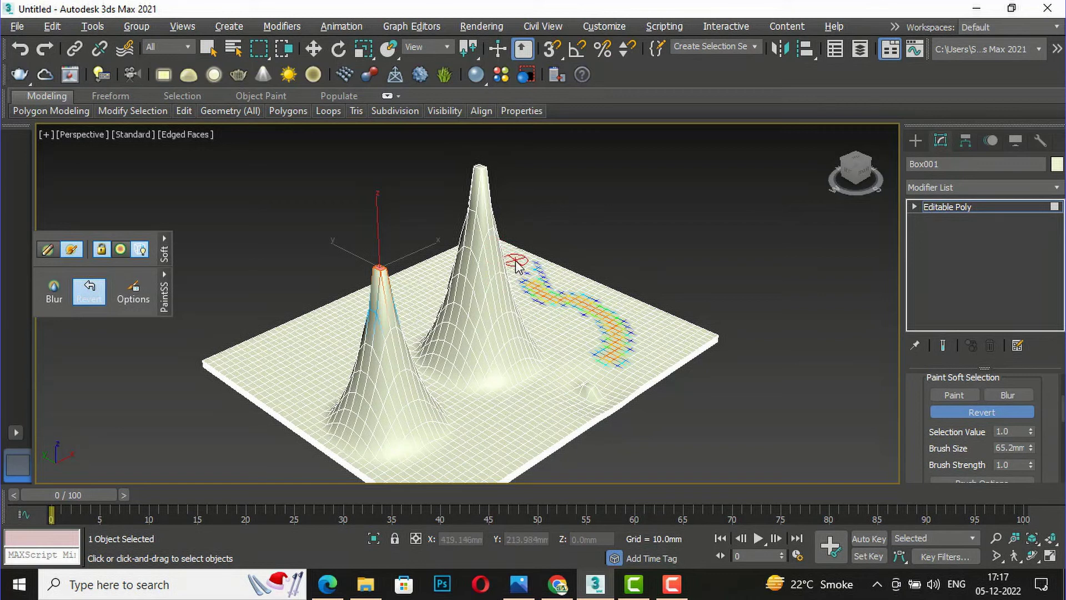
Step: Move the painted band's vertices up on Z to form a raised ridge
left_click(314, 49)
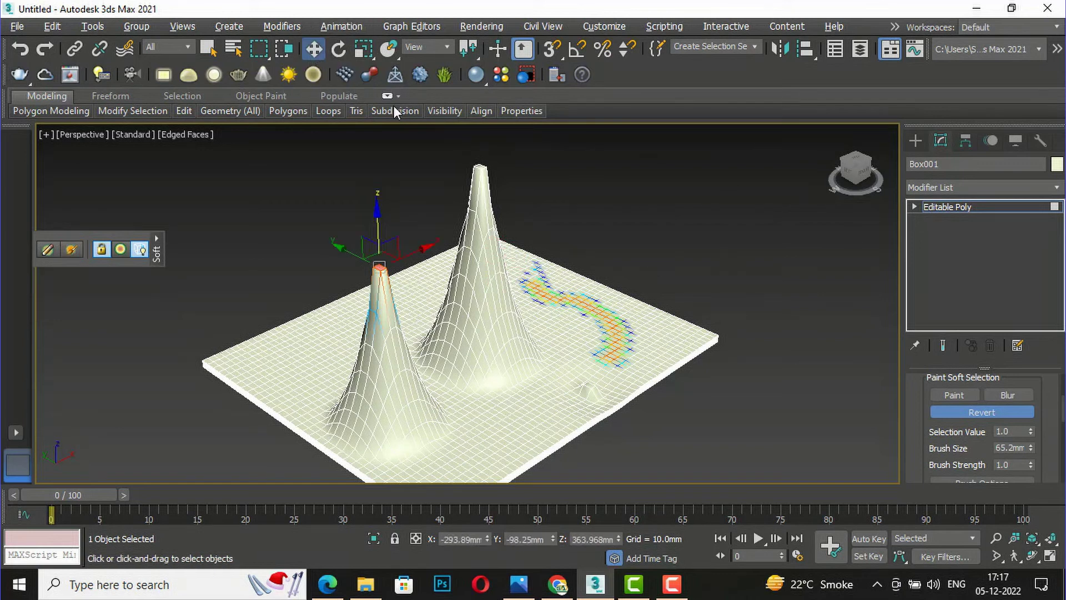
left_click(603, 311)
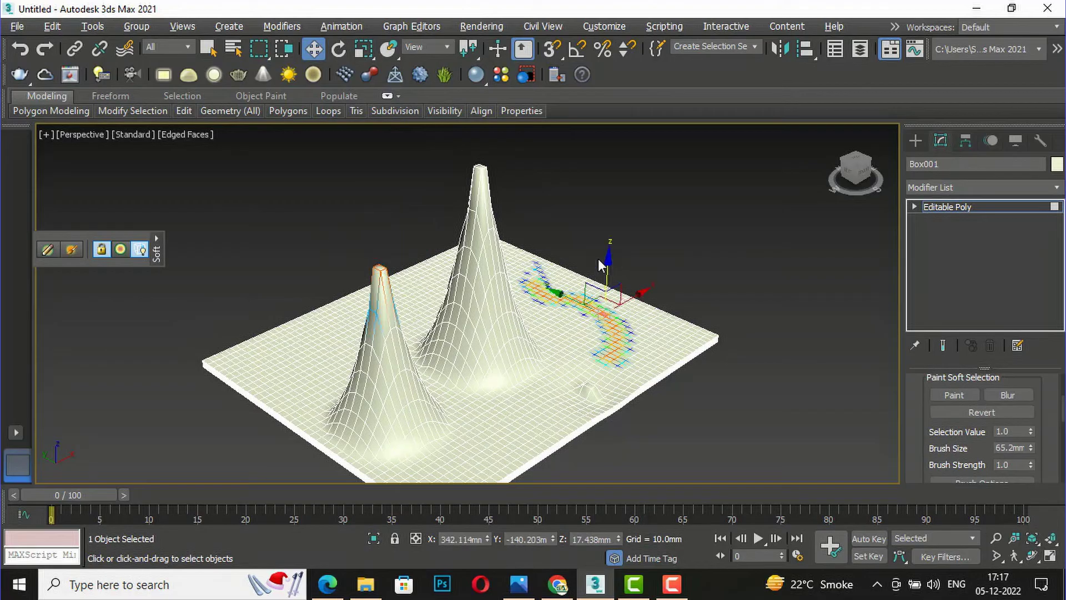
mouse_move(607, 268)
left_mouse_down()
mouse_move(609, 175)
mouse_move(612, 238)
mouse_move(616, 191)
mouse_move(621, 247)
mouse_move(624, 209)
mouse_move(625, 238)
left_mouse_up()
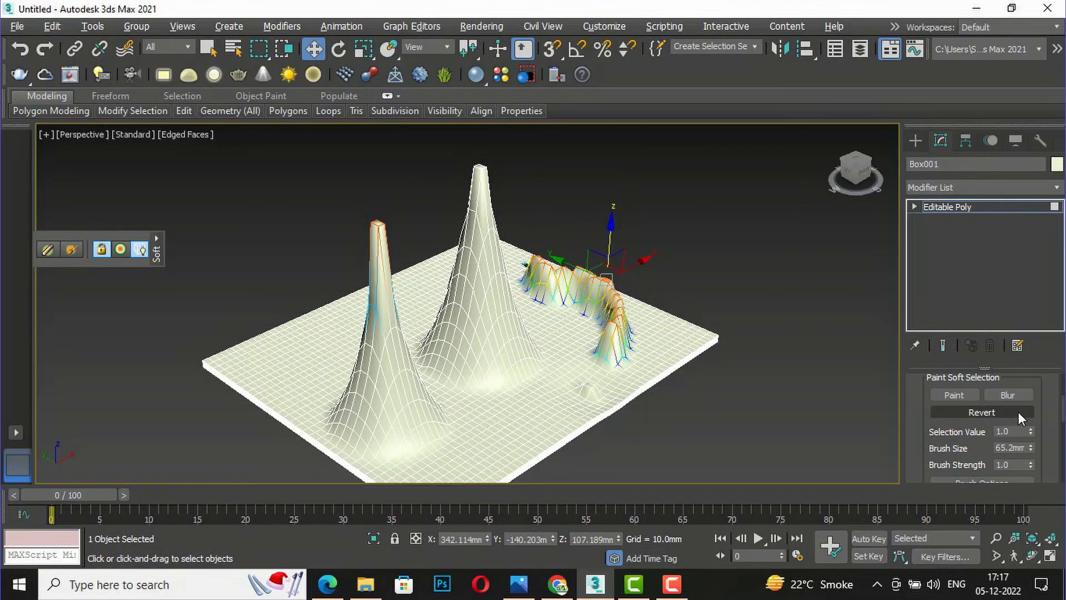
Step: Blur the soft-selection falloff along the ridge with the Blur brush
left_click(1015, 395)
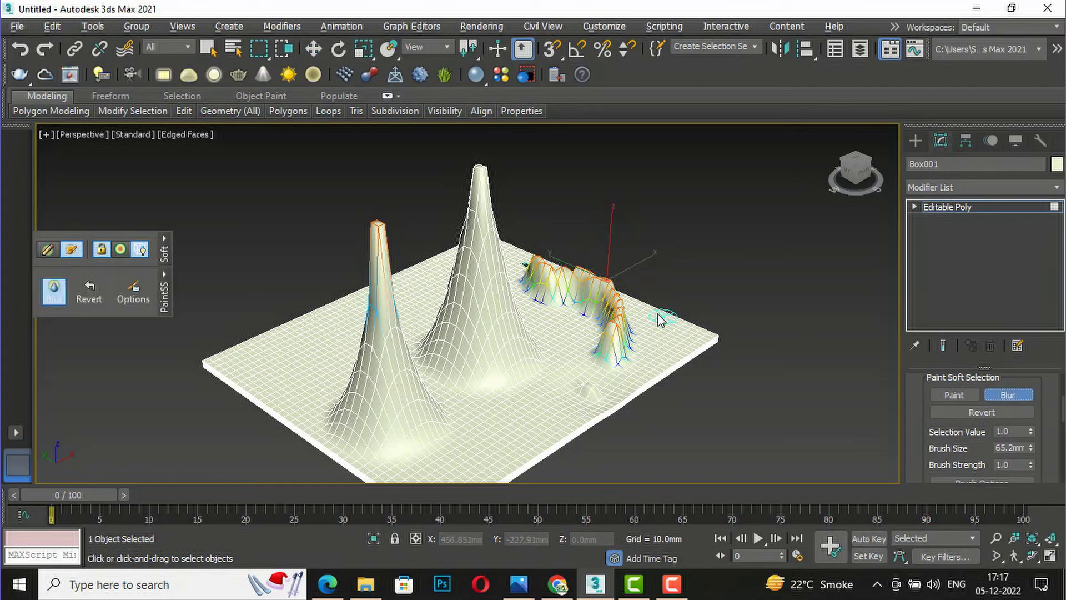
scroll(638, 309, "up", 5)
scroll(618, 302, "down", 2)
mouse_move(512, 297)
left_mouse_down()
mouse_move(476, 248)
mouse_move(450, 247)
mouse_move(480, 271)
mouse_move(558, 278)
mouse_move(562, 255)
mouse_move(536, 250)
mouse_move(556, 238)
mouse_move(570, 271)
mouse_move(631, 275)
mouse_move(575, 340)
mouse_move(559, 392)
mouse_move(603, 416)
mouse_move(537, 382)
mouse_move(570, 361)
mouse_move(522, 381)
mouse_move(507, 362)
mouse_move(533, 300)
mouse_move(492, 318)
mouse_move(443, 304)
mouse_move(502, 254)
mouse_move(453, 256)
mouse_move(431, 282)
mouse_move(555, 327)
left_mouse_up()
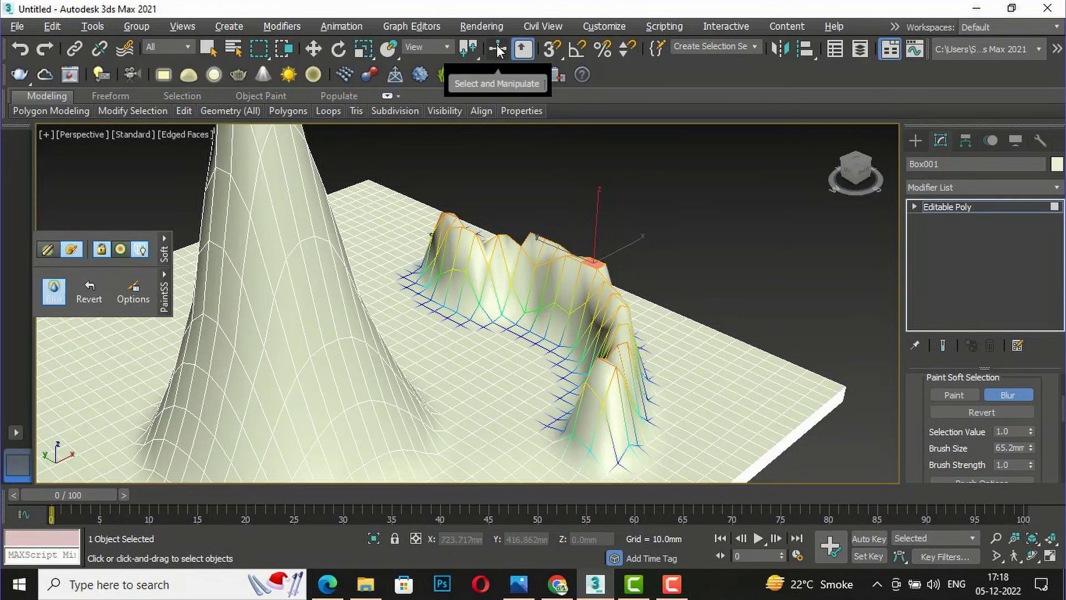
Step: Fine-tune the blurred ridge's height with the Move tool
left_click(313, 48)
left_click_drag(595, 210, 603, 236)
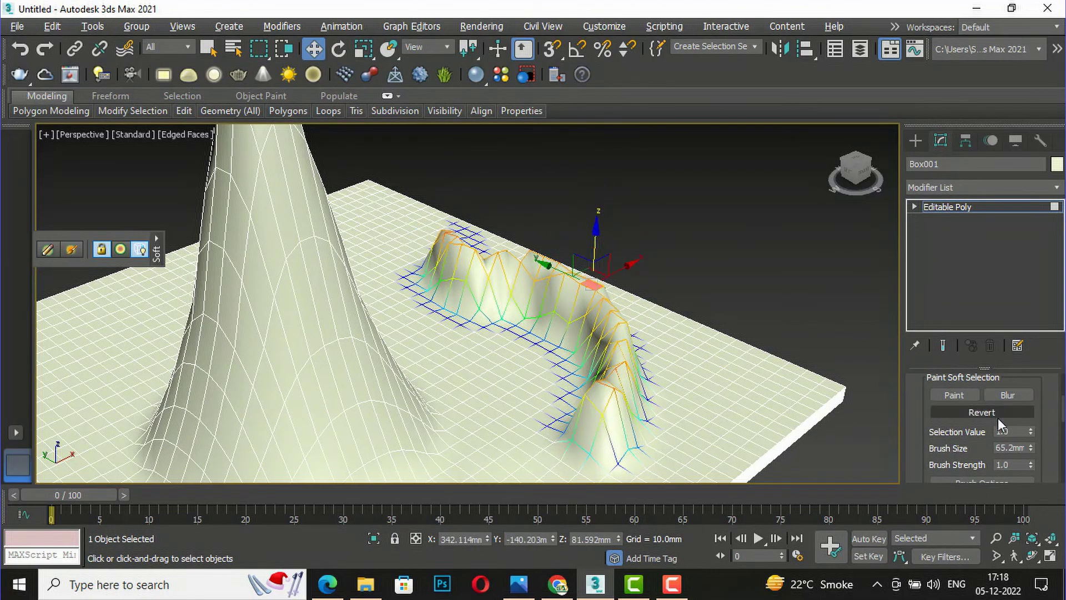
scroll(1004, 436, "down", 1)
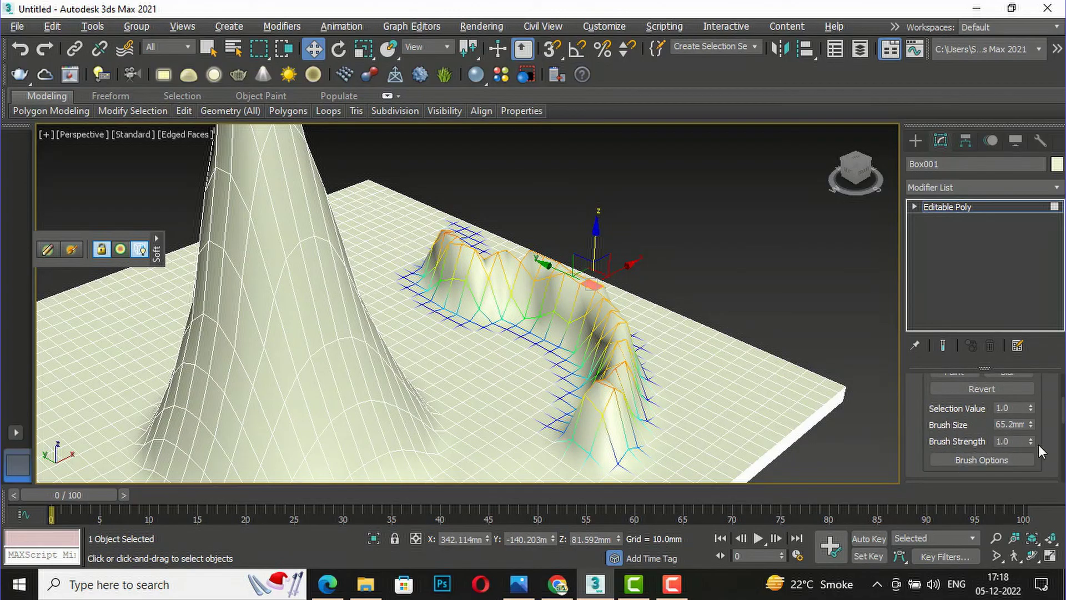
scroll(1045, 444, "down", 2)
scroll(1045, 449, "down", 4)
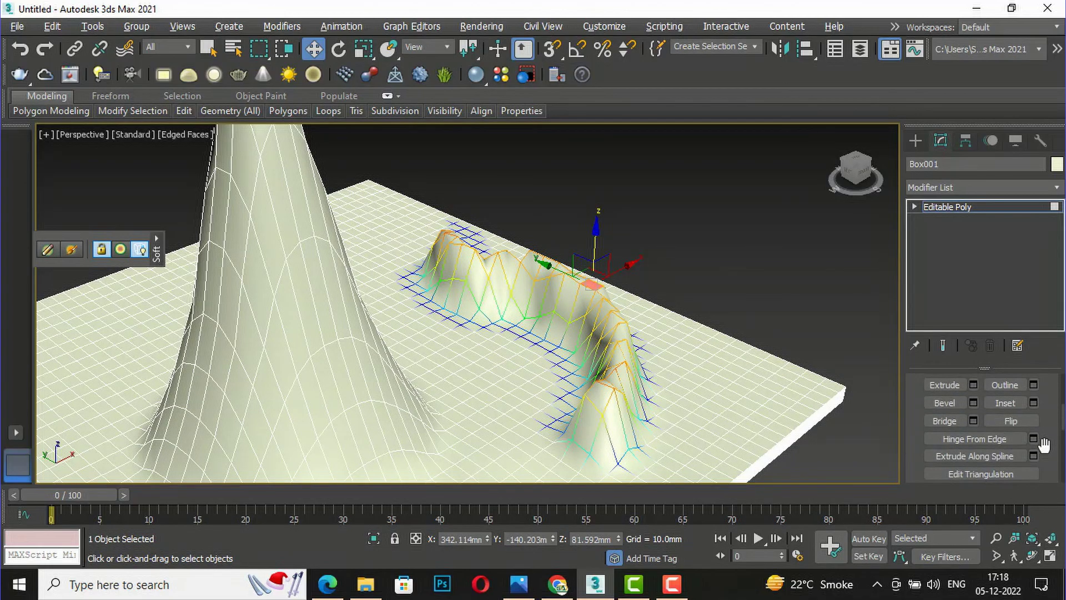
scroll(1044, 444, "down", 3)
scroll(1044, 444, "up", 4)
scroll(711, 297, "down", 5)
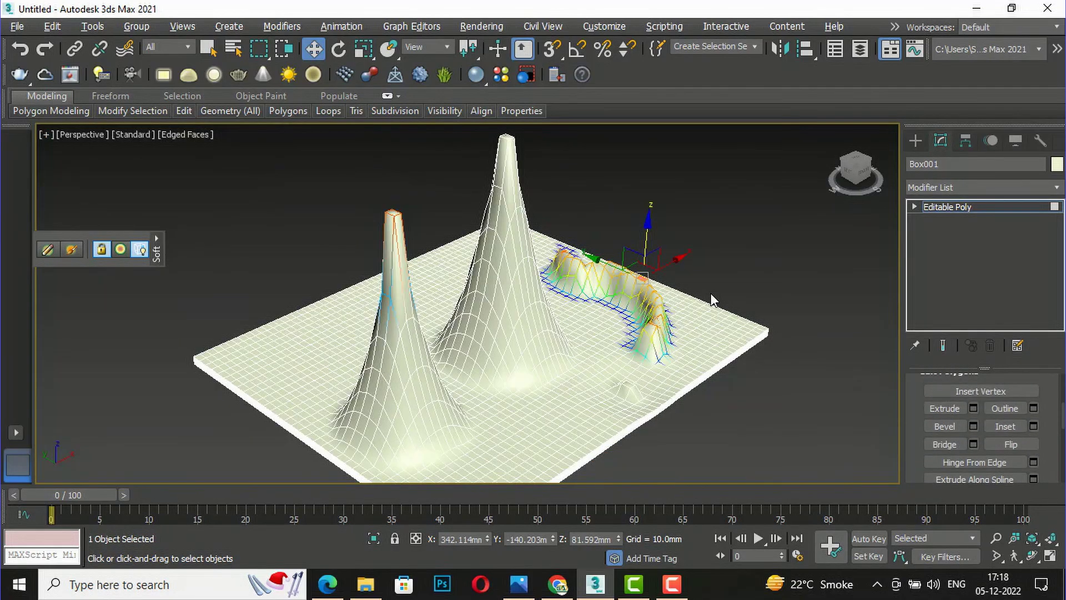
scroll(654, 331, "down", 3)
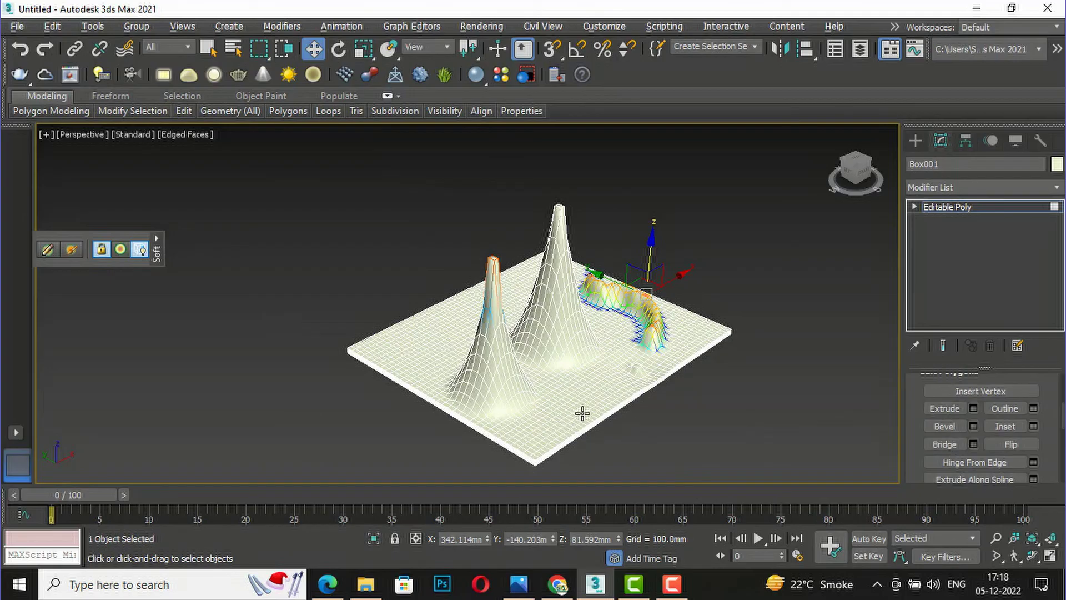
scroll(711, 394, "up", 3)
scroll(712, 398, "down", 3)
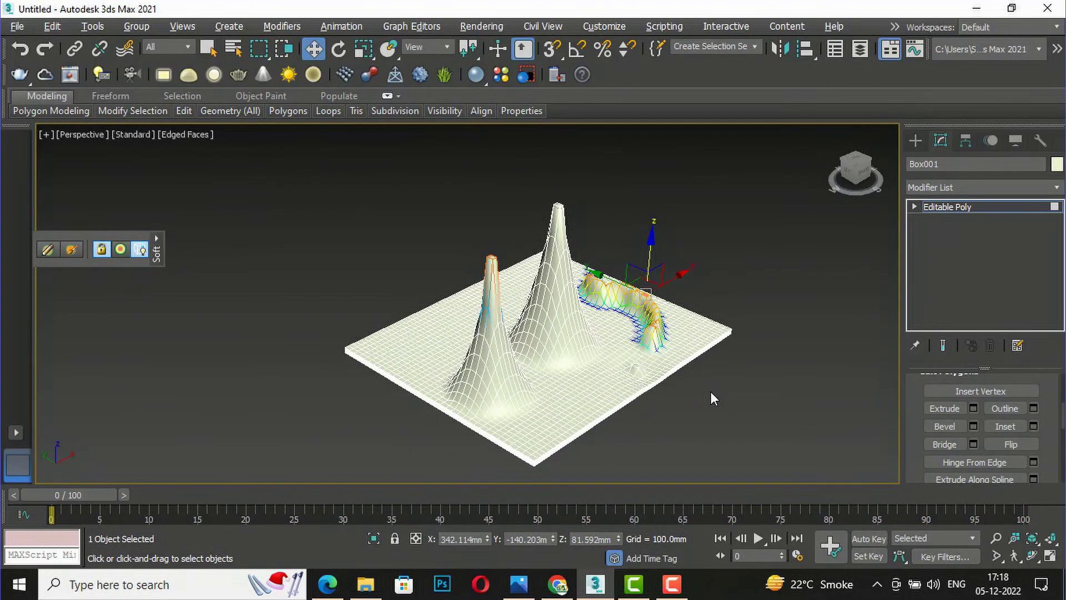